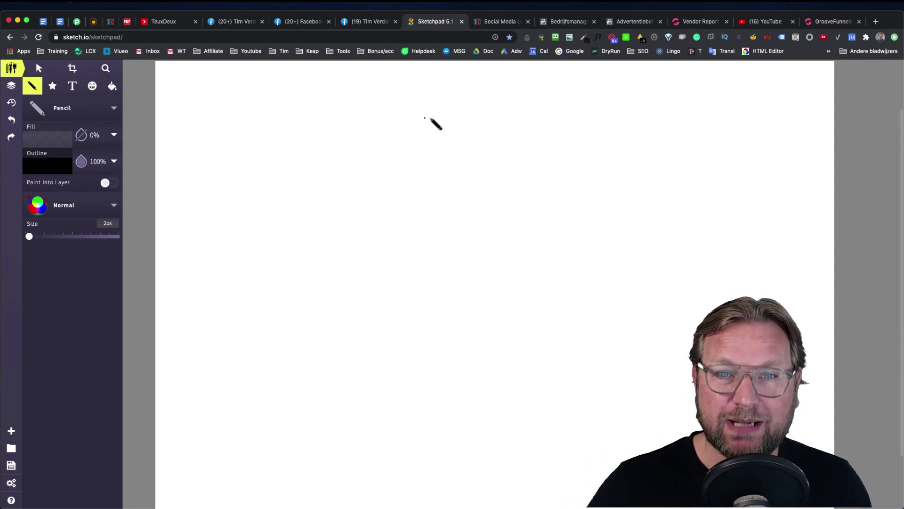
# Sketch a tall page rectangle in the middle of the canvas and draw a smiley face inside its upper part
pyautogui.moveTo(415, 109); pyautogui.dragTo(588, 107)
pyautogui.moveTo(415, 111)
pyautogui.mouseDown()
pyautogui.moveTo(415, 333)
pyautogui.moveTo(460, 379)
pyautogui.moveTo(614, 380)
pyautogui.moveTo(588, 107)
pyautogui.mouseUp()
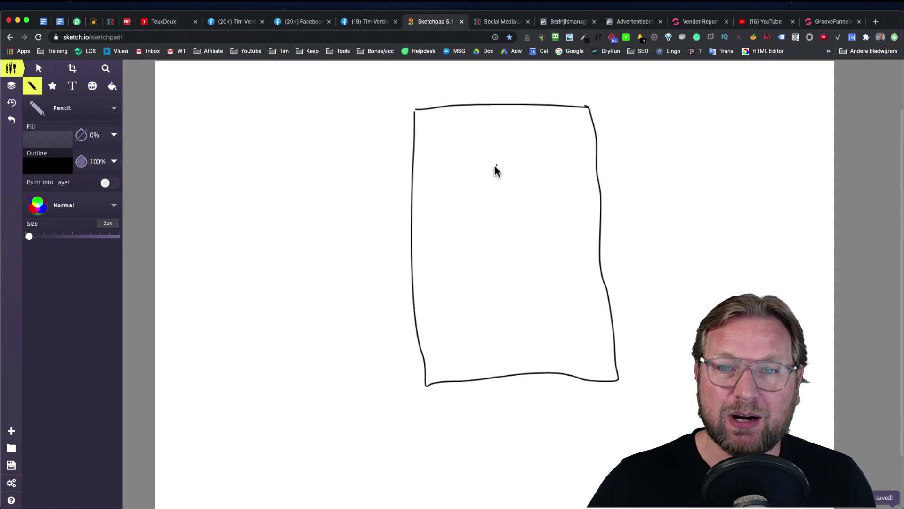
pyautogui.moveTo(502, 159)
pyautogui.mouseDown()
pyautogui.moveTo(484, 192)
pyautogui.moveTo(504, 163)
pyautogui.moveTo(498, 183)
pyautogui.moveTo(514, 179)
pyautogui.mouseUp()
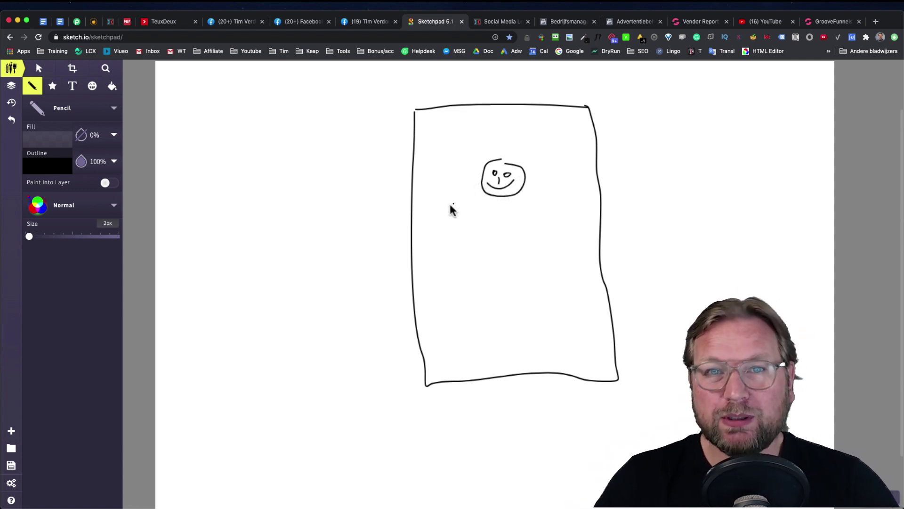
# Handwrite "TRAFFic" beside the page rectangle and draw two arrows leading from it towards the smiley
pyautogui.moveTo(254, 154)
pyautogui.mouseDown()
pyautogui.moveTo(360, 155)
pyautogui.moveTo(345, 171)
pyautogui.mouseUp()
pyautogui.moveTo(212, 114); pyautogui.dragTo(213, 139)
pyautogui.moveTo(197, 113)
pyautogui.mouseDown()
pyautogui.moveTo(219, 102)
pyautogui.moveTo(233, 128)
pyautogui.moveTo(254, 121)
pyautogui.moveTo(262, 130)
pyautogui.mouseUp()
pyautogui.moveTo(257, 117)
pyautogui.mouseDown()
pyautogui.moveTo(271, 113)
pyautogui.moveTo(277, 136)
pyautogui.moveTo(300, 121)
pyautogui.mouseUp()
pyautogui.moveTo(273, 192)
pyautogui.mouseDown()
pyautogui.moveTo(384, 176)
pyautogui.moveTo(353, 200)
pyautogui.mouseUp()
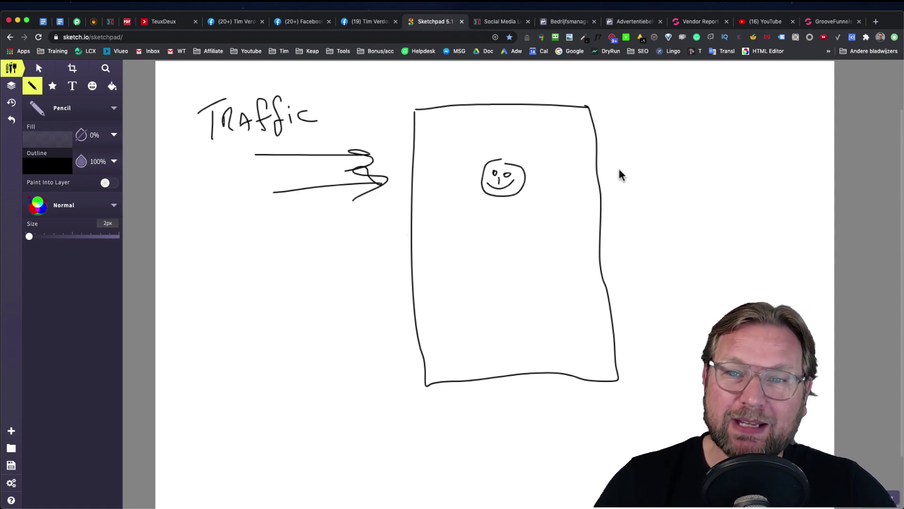
# Draw a dollar sign beyond the page rectangle, with one arrow from the page to it and a second arrow below
pyautogui.moveTo(756, 144)
pyautogui.mouseDown()
pyautogui.moveTo(741, 173)
pyautogui.moveTo(746, 180)
pyautogui.mouseUp()
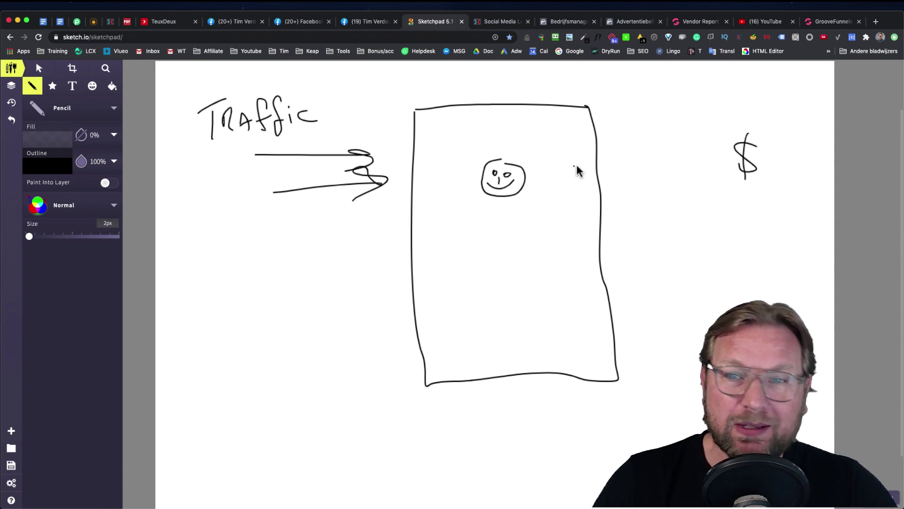
pyautogui.moveTo(565, 166)
pyautogui.mouseDown()
pyautogui.moveTo(702, 141)
pyautogui.moveTo(686, 159)
pyautogui.mouseUp()
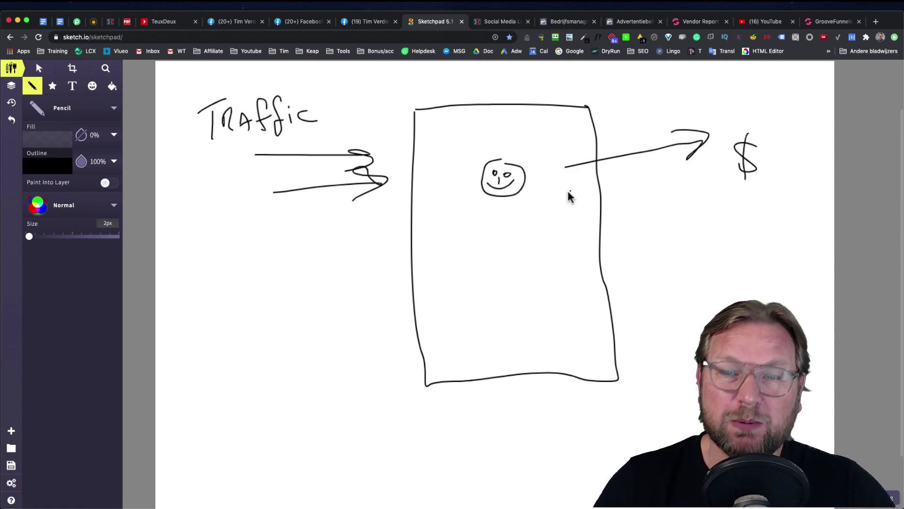
pyautogui.moveTo(561, 193)
pyautogui.mouseDown()
pyautogui.moveTo(643, 201)
pyautogui.moveTo(622, 209)
pyautogui.mouseUp()
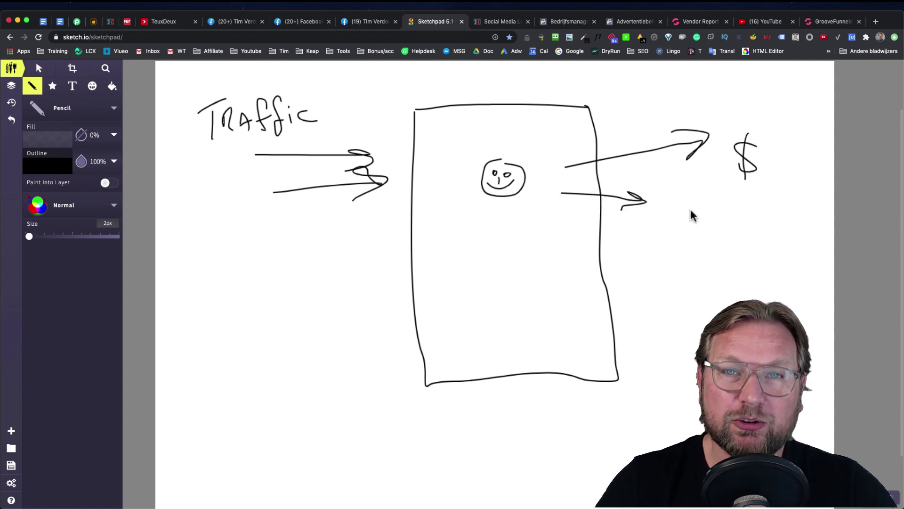
# Draw an "OPT-in" box with a circled @ beside the second arrow, and add a third, downward-sloping arrow leaving the page
pyautogui.moveTo(685, 203)
pyautogui.mouseDown()
pyautogui.moveTo(711, 252)
pyautogui.moveTo(783, 213)
pyautogui.moveTo(701, 203)
pyautogui.moveTo(706, 234)
pyautogui.moveTo(775, 231)
pyautogui.mouseUp()
pyautogui.click(755, 213)
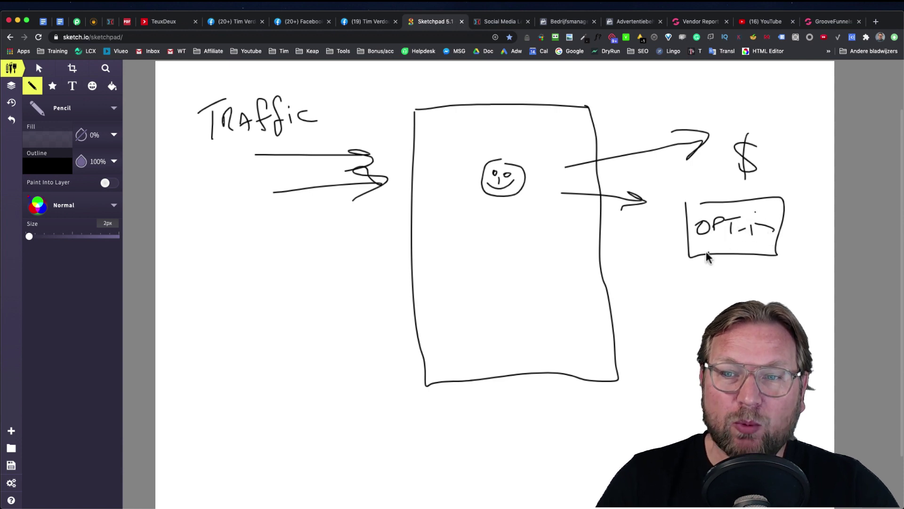
pyautogui.moveTo(719, 250)
pyautogui.mouseDown()
pyautogui.moveTo(716, 238)
pyautogui.moveTo(730, 242)
pyautogui.mouseUp()
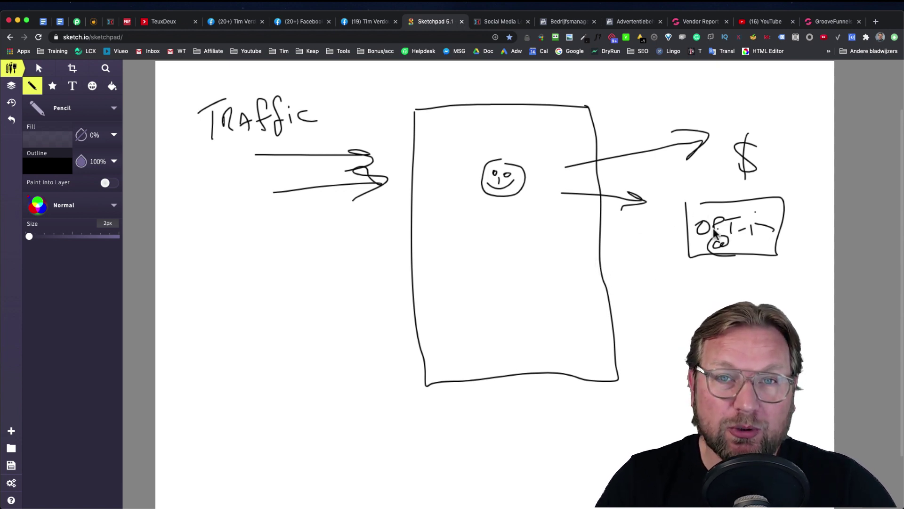
pyautogui.moveTo(570, 218); pyautogui.dragTo(670, 275)
pyautogui.moveTo(650, 255); pyautogui.dragTo(641, 286)
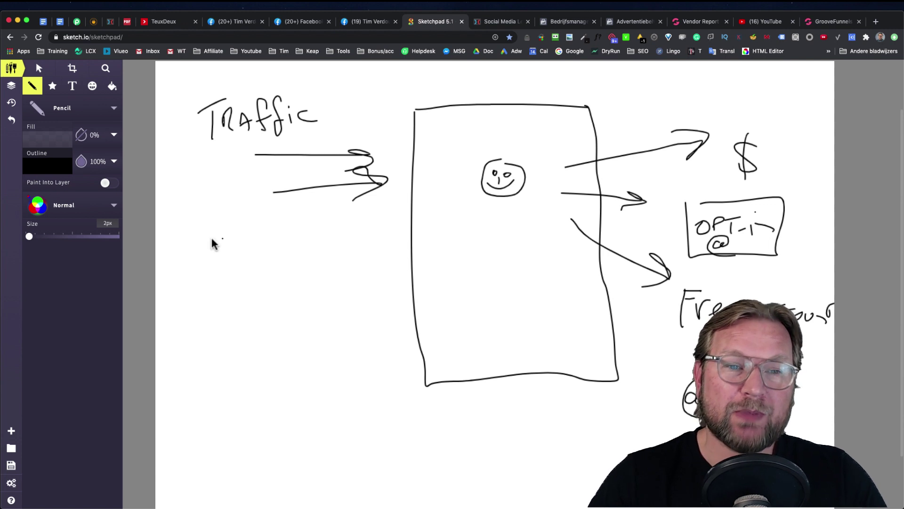
# Draw three envelopes below the traffic arrows and reinforce the downward-sloping outgoing arrow with a second stroke
pyautogui.moveTo(185, 252)
pyautogui.mouseDown()
pyautogui.moveTo(190, 285)
pyautogui.moveTo(229, 263)
pyautogui.moveTo(187, 254)
pyautogui.moveTo(228, 250)
pyautogui.moveTo(257, 285)
pyautogui.moveTo(317, 246)
pyautogui.moveTo(264, 262)
pyautogui.moveTo(288, 264)
pyautogui.moveTo(321, 244)
pyautogui.mouseUp()
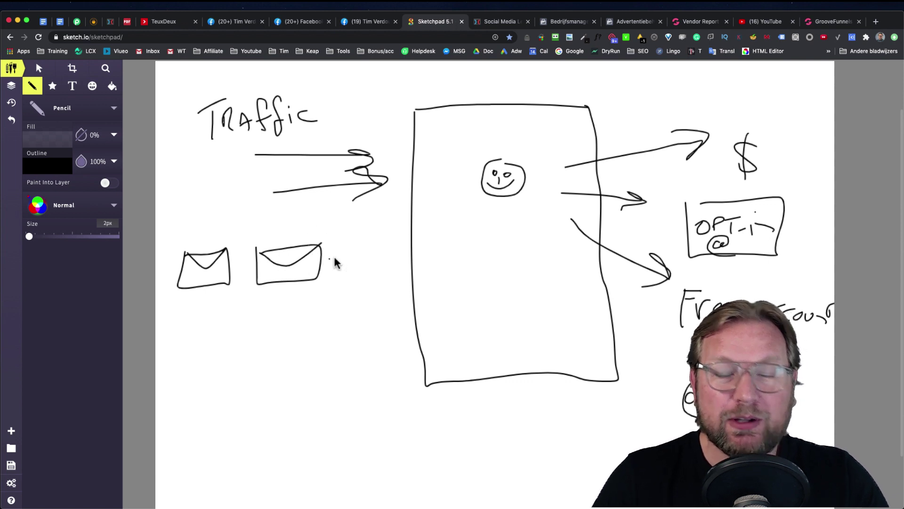
pyautogui.moveTo(194, 323)
pyautogui.mouseDown()
pyautogui.moveTo(195, 368)
pyautogui.moveTo(262, 357)
pyautogui.moveTo(200, 329)
pyautogui.moveTo(265, 315)
pyautogui.mouseUp()
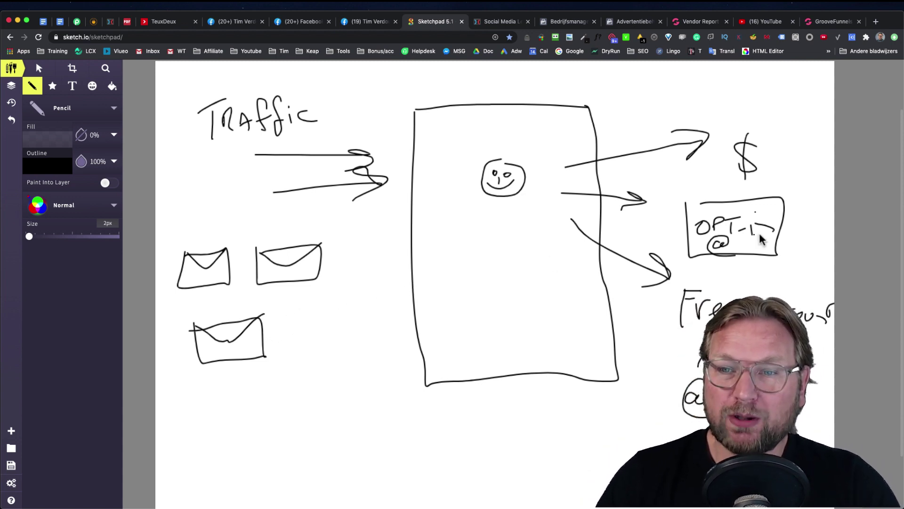
pyautogui.moveTo(577, 222)
pyautogui.mouseDown()
pyautogui.moveTo(672, 262)
pyautogui.moveTo(641, 282)
pyautogui.mouseUp()
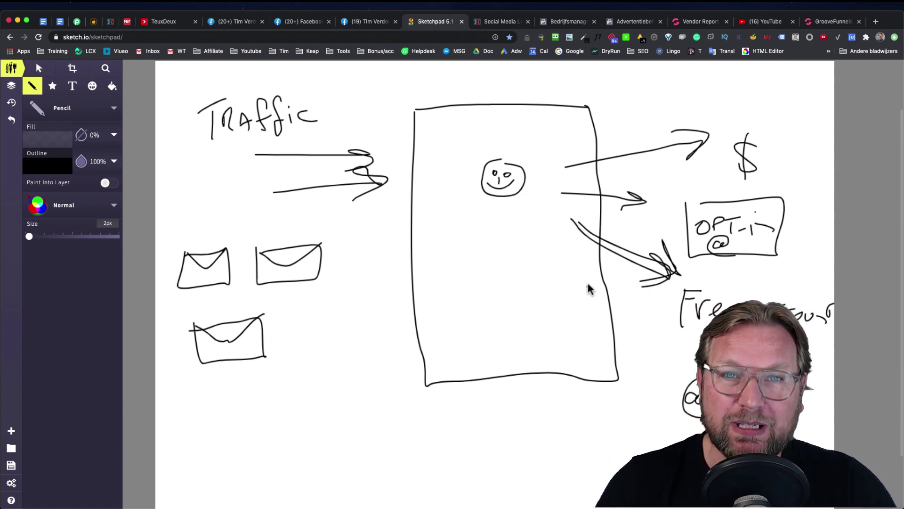
# Switch to the Facebook profile and examine its cover photo in the photo viewer, including the description text and link
pyautogui.click(372, 23)
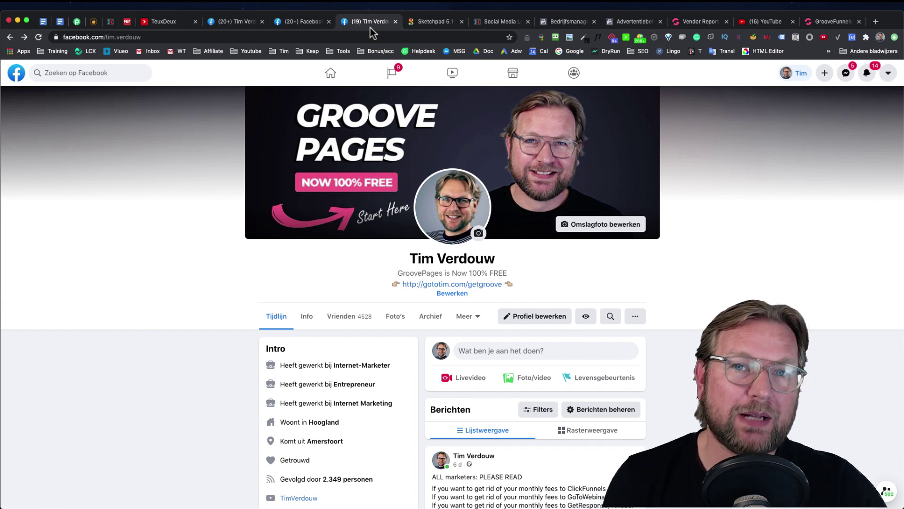
pyautogui.click(192, 197)
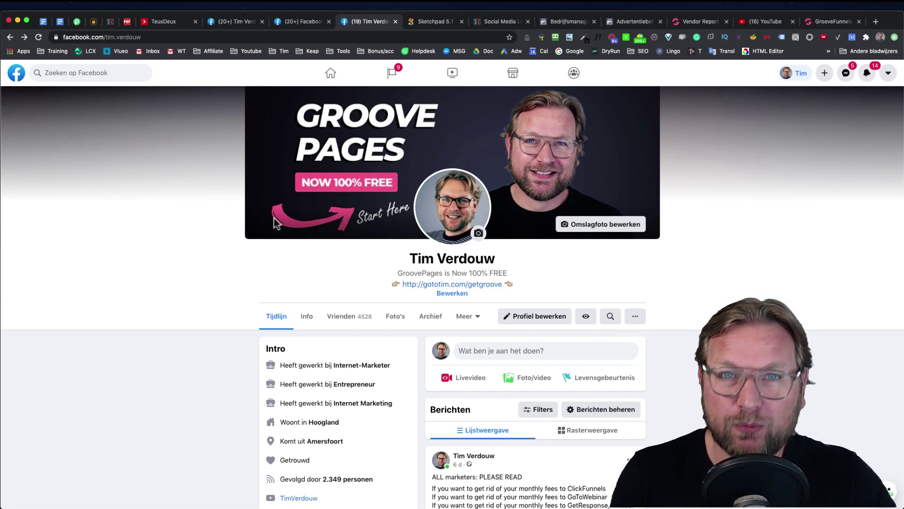
pyautogui.scroll(1, 226, 221)
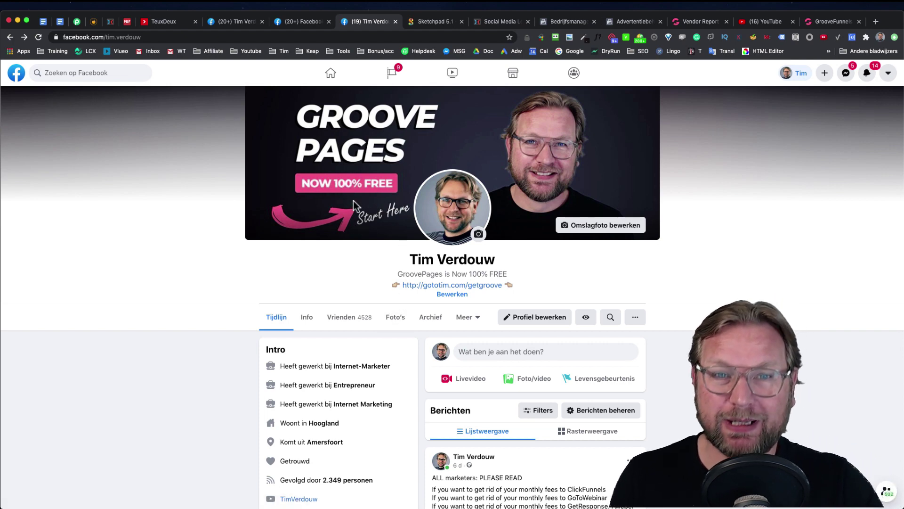
pyautogui.click(361, 184)
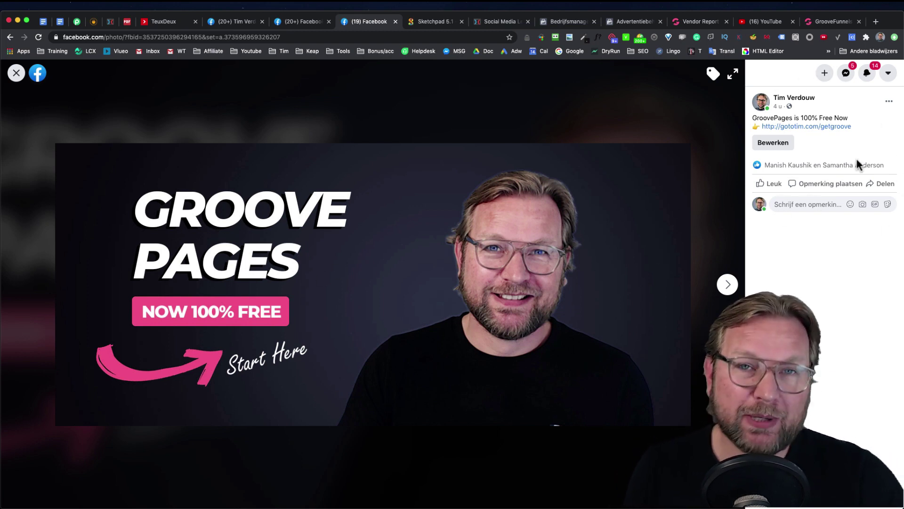
pyautogui.moveTo(753, 118); pyautogui.dragTo(864, 117)
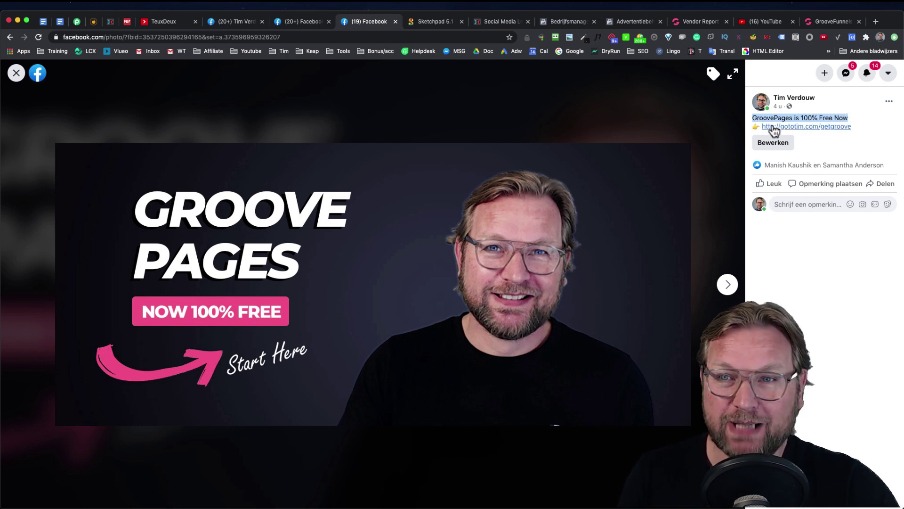
pyautogui.click(804, 137)
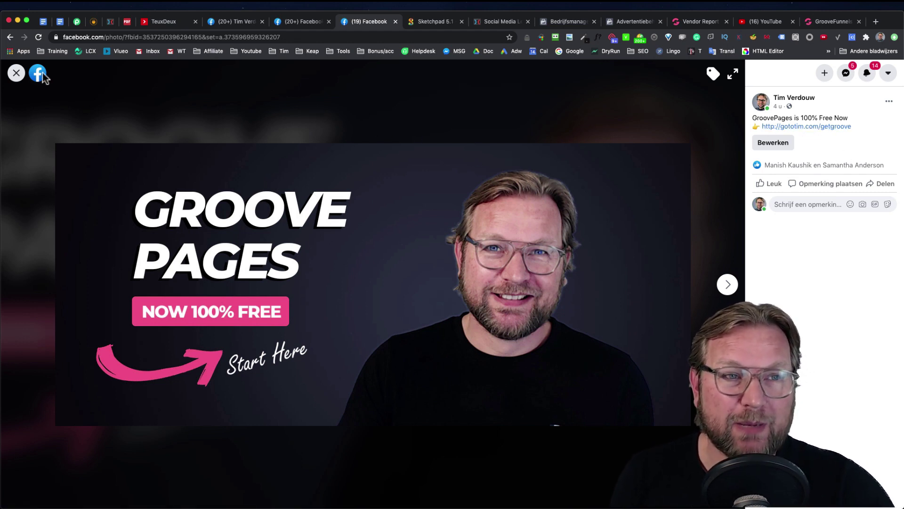
pyautogui.click(16, 74)
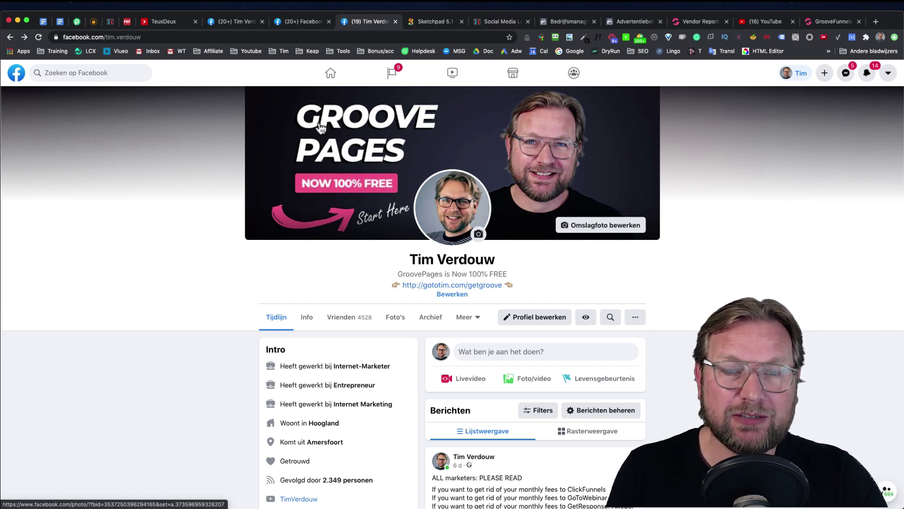
pyautogui.click(361, 152)
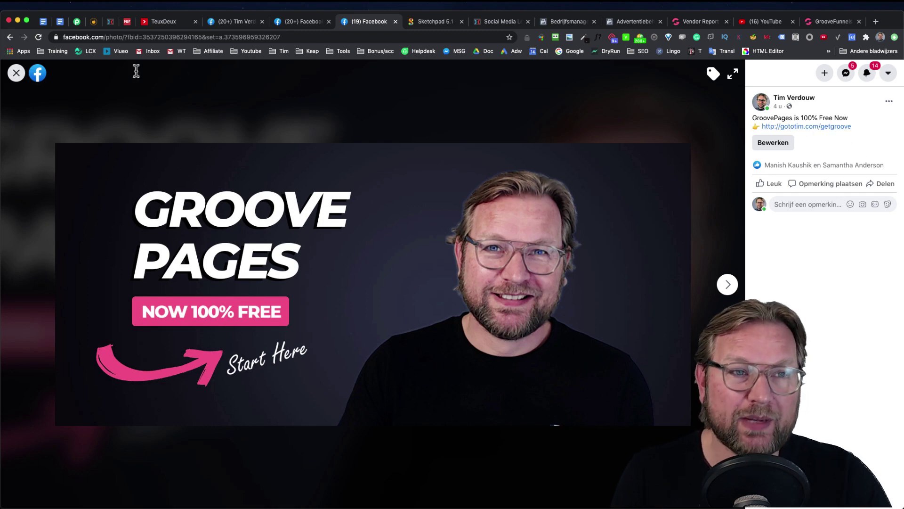
pyautogui.click(17, 73)
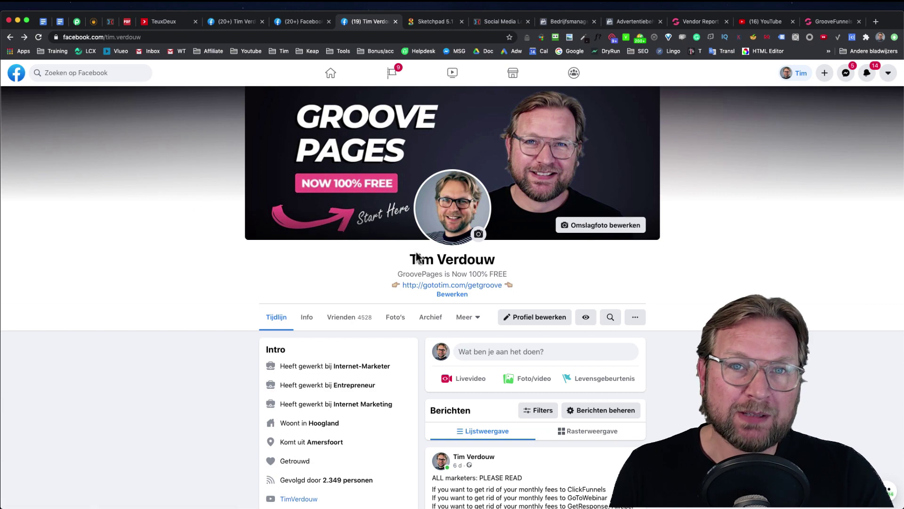
# Enlarge the bio beneath the profile name, open it for editing and cancel without changes
pyautogui.scroll(-2, 502, 263)
pyautogui.scroll(-3, 502, 264)
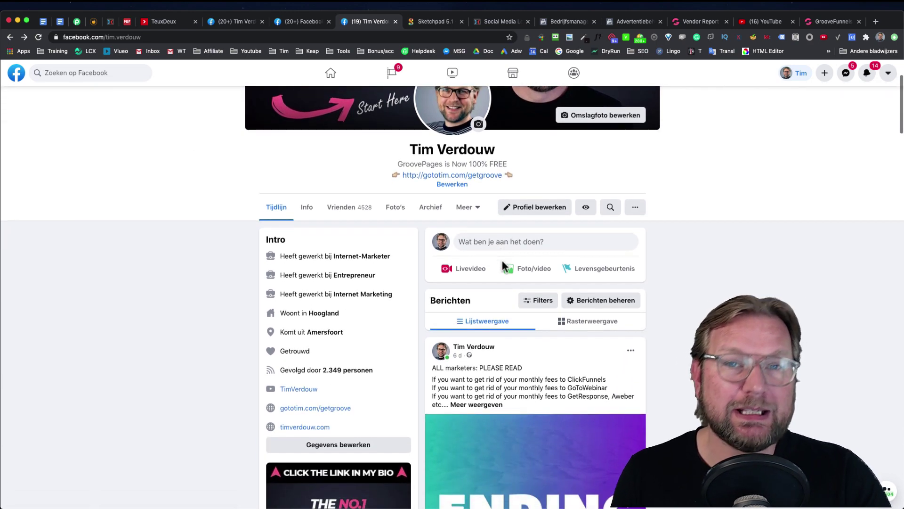
pyautogui.scroll(5, 465, 164)
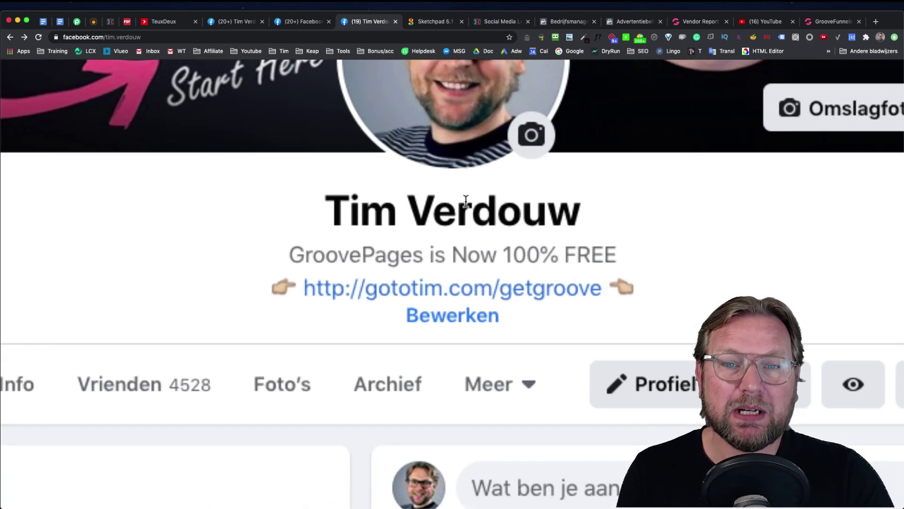
pyautogui.scroll(-3, 465, 200)
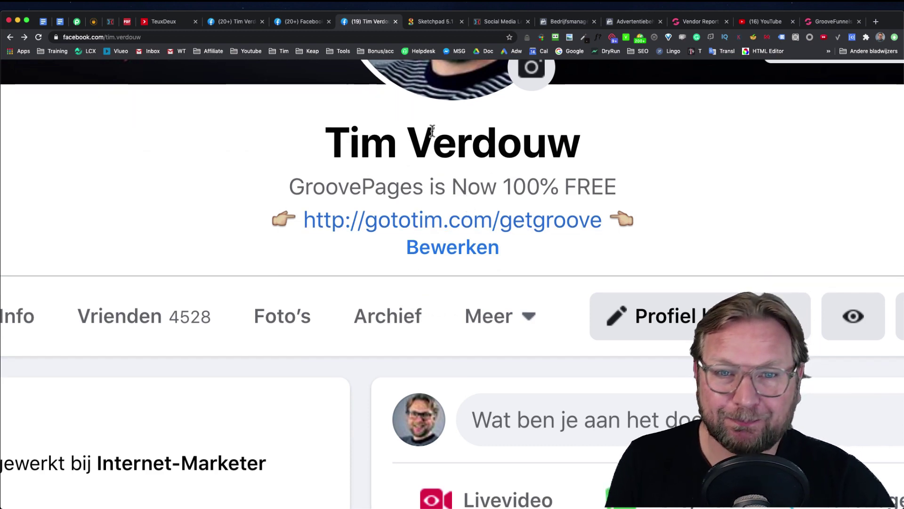
pyautogui.click(442, 251)
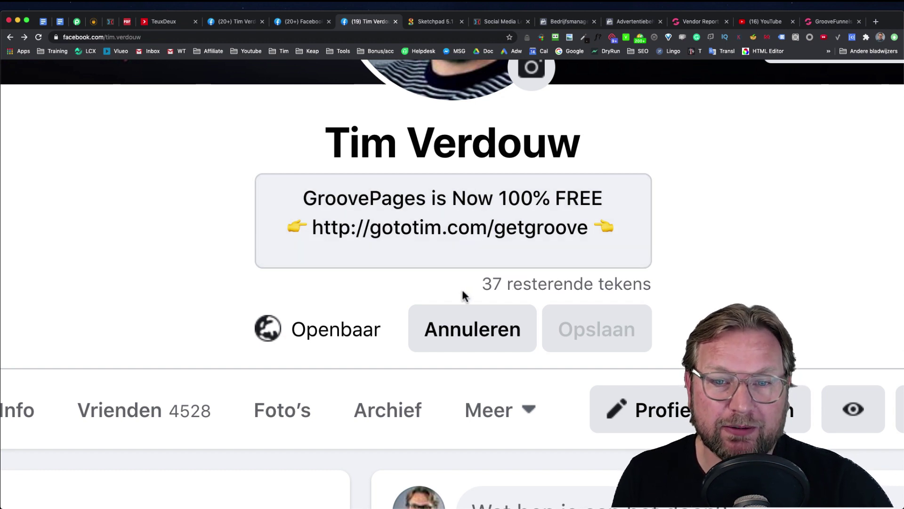
pyautogui.click(468, 327)
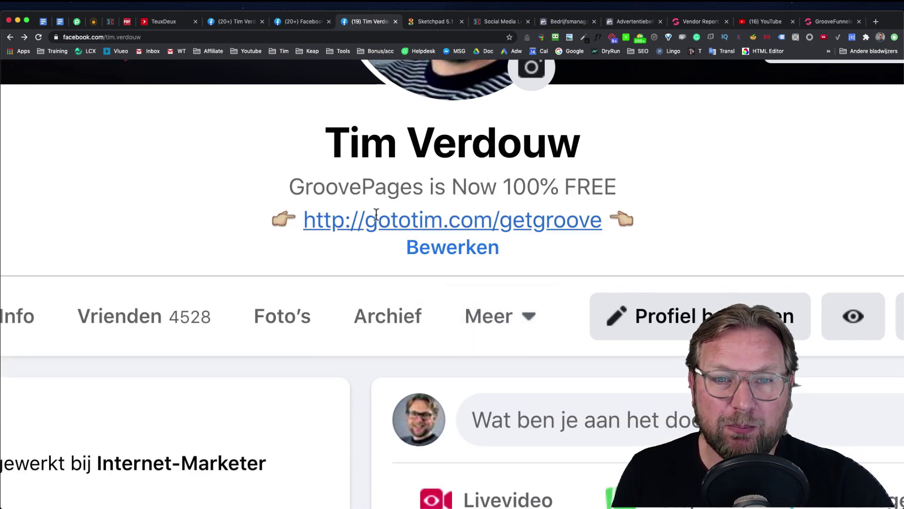
# Highlight the bio's "GroovePages is Now 100% FREE" line and its link, and restore the page's normal zoom
pyautogui.moveTo(292, 185); pyautogui.dragTo(497, 242)
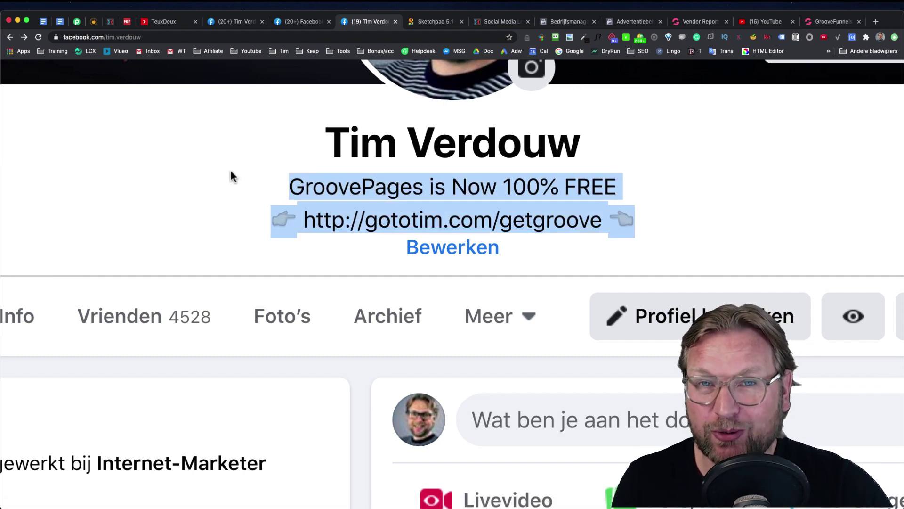
pyautogui.press('super+minus')
pyautogui.click(272, 230)
pyautogui.press('super+minus')
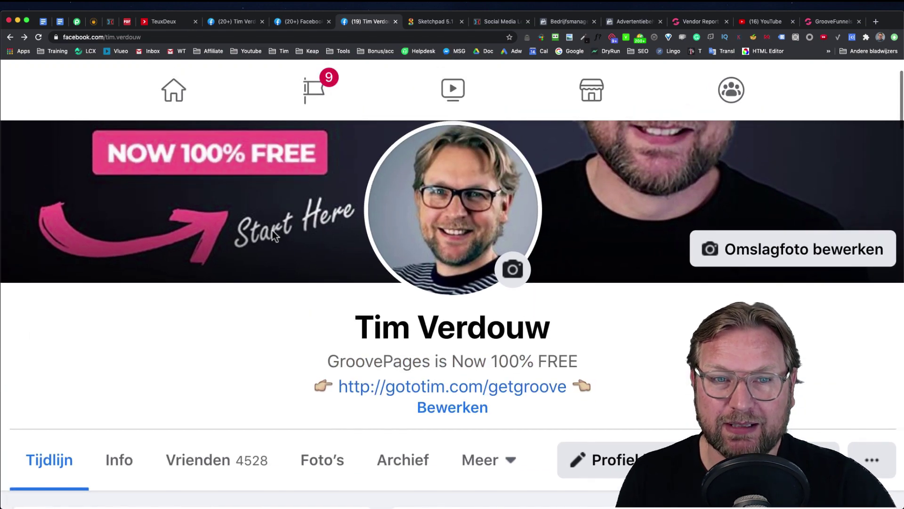
pyautogui.press('super+0')
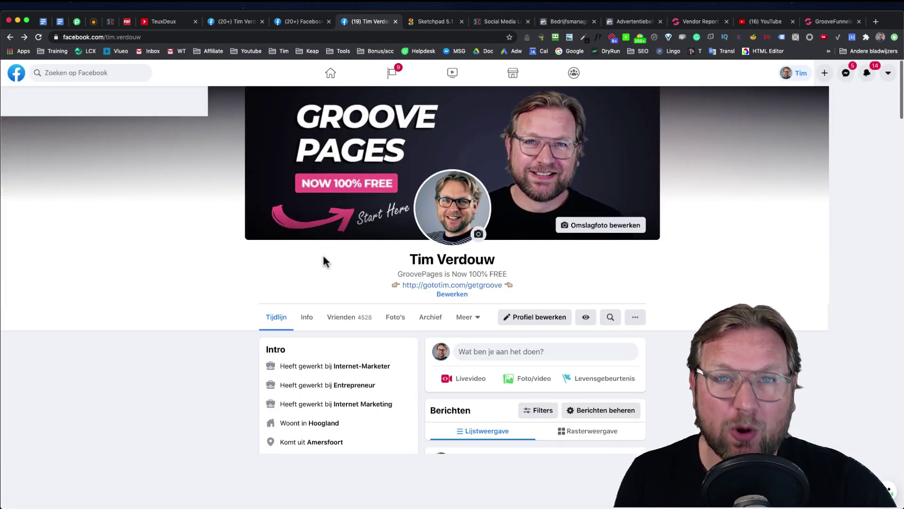
# Examine the featured "Click the link in my bio" image below the profile's intro alongside the cover photo and bio link
pyautogui.scroll(-7, 293, 257)
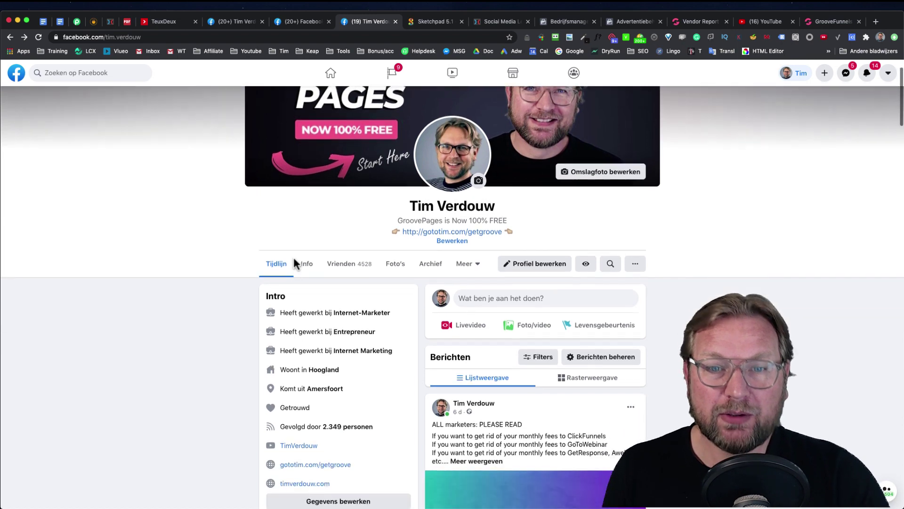
pyautogui.scroll(-2, 302, 244)
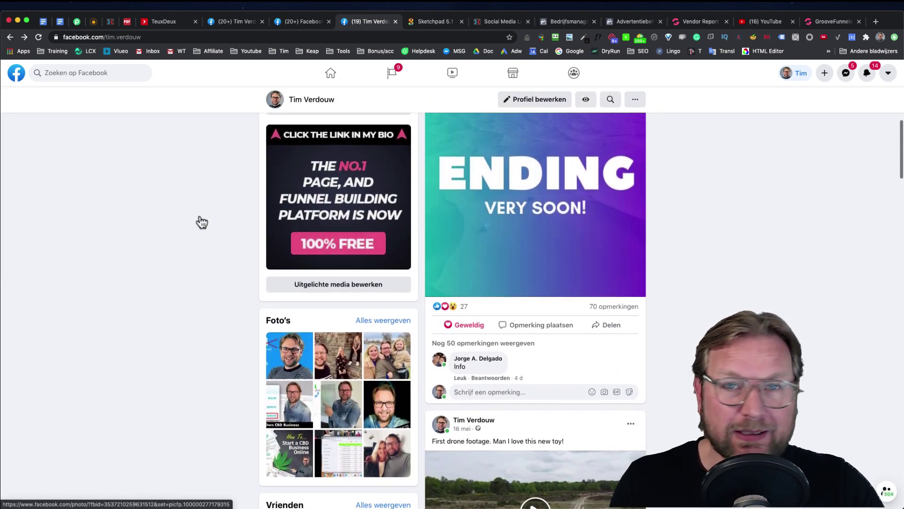
pyautogui.scroll(10, 450, 177)
pyautogui.scroll(-8, 454, 169)
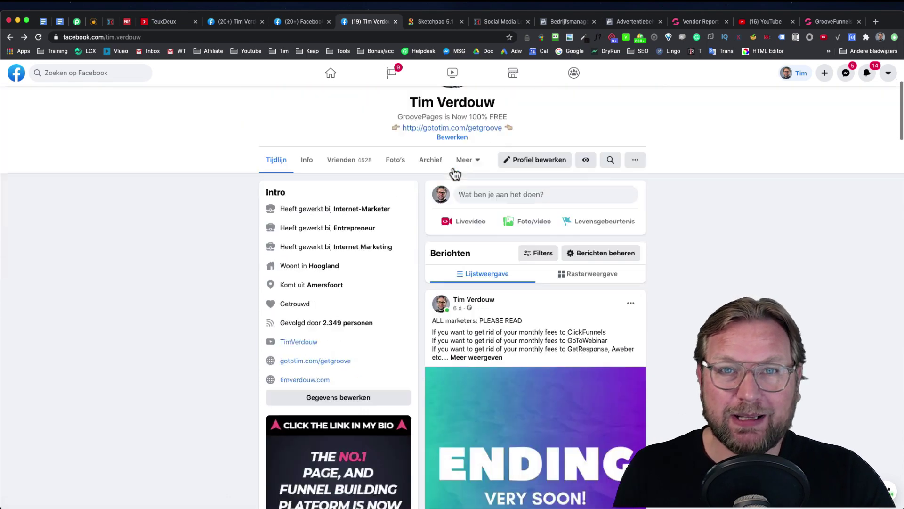
pyautogui.scroll(-1, 450, 180)
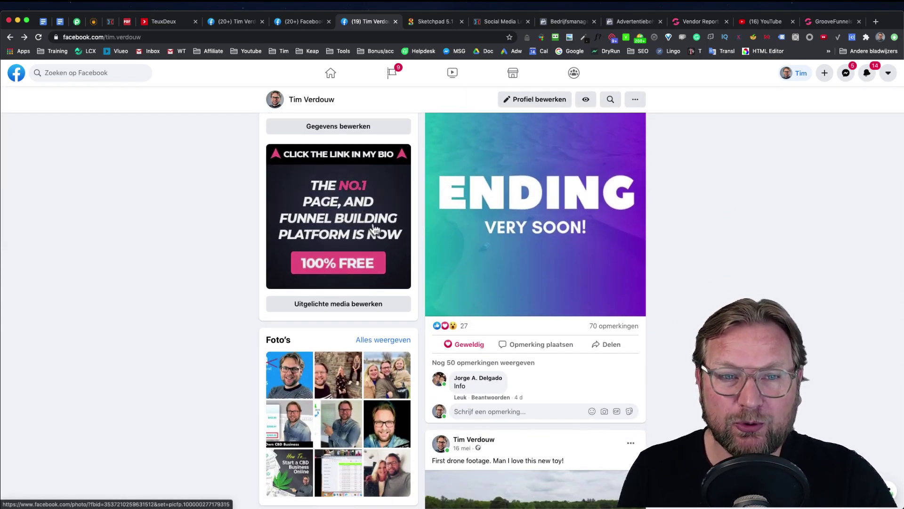
pyautogui.scroll(9, 398, 232)
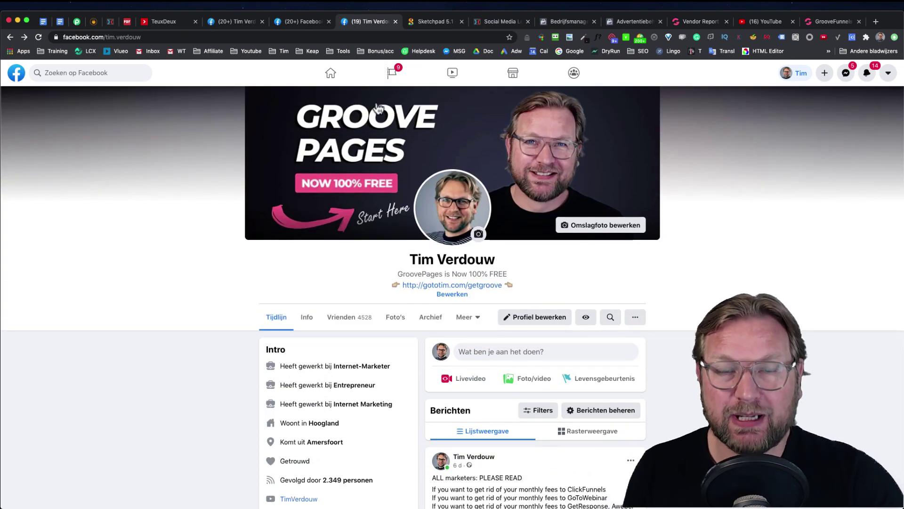
pyautogui.scroll(-8, 337, 214)
pyautogui.scroll(-3, 338, 213)
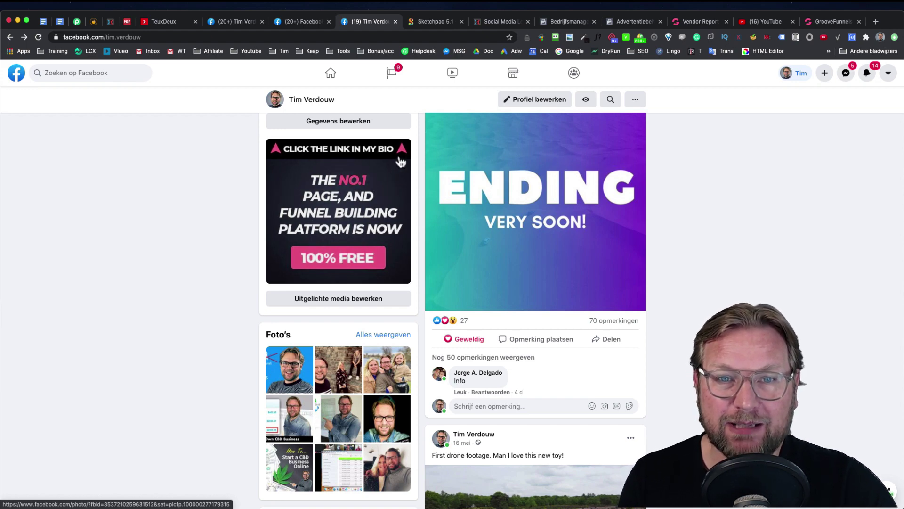
# Switch to Canva and bring up the Facebook Cover templates
pyautogui.scroll(10, 403, 157)
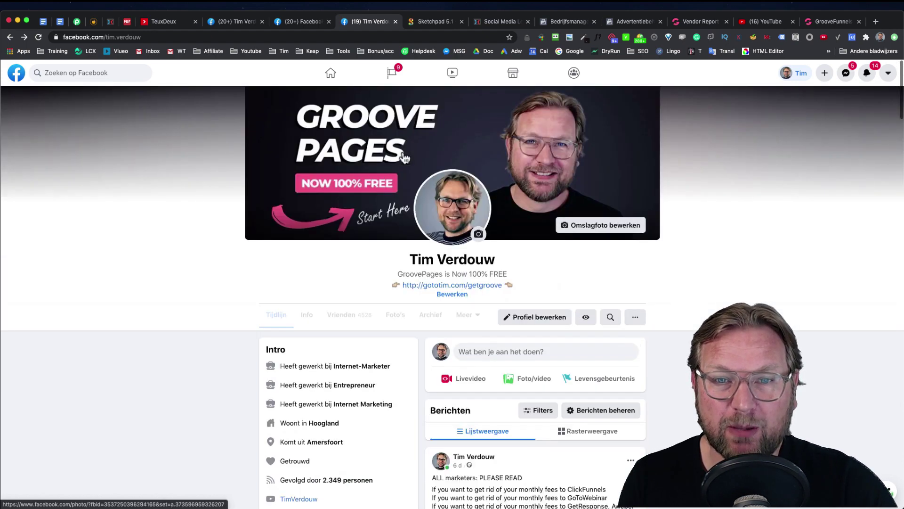
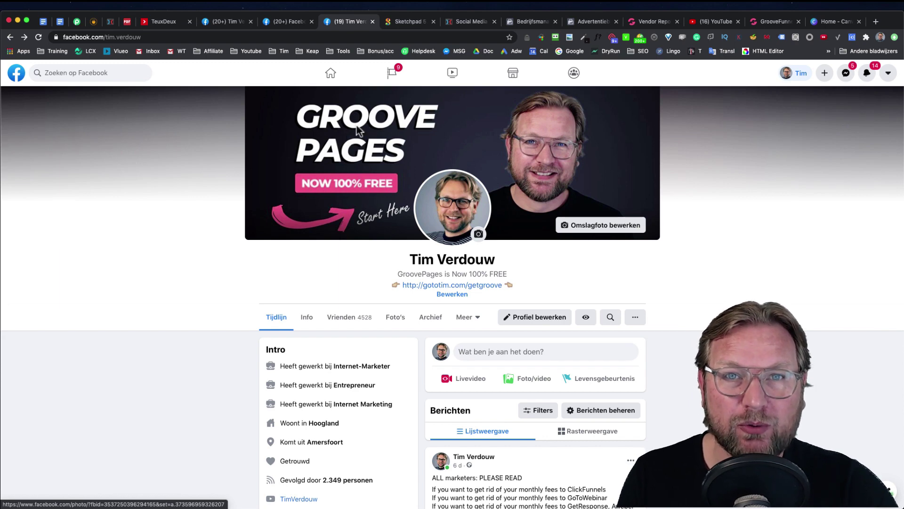
pyautogui.click(828, 22)
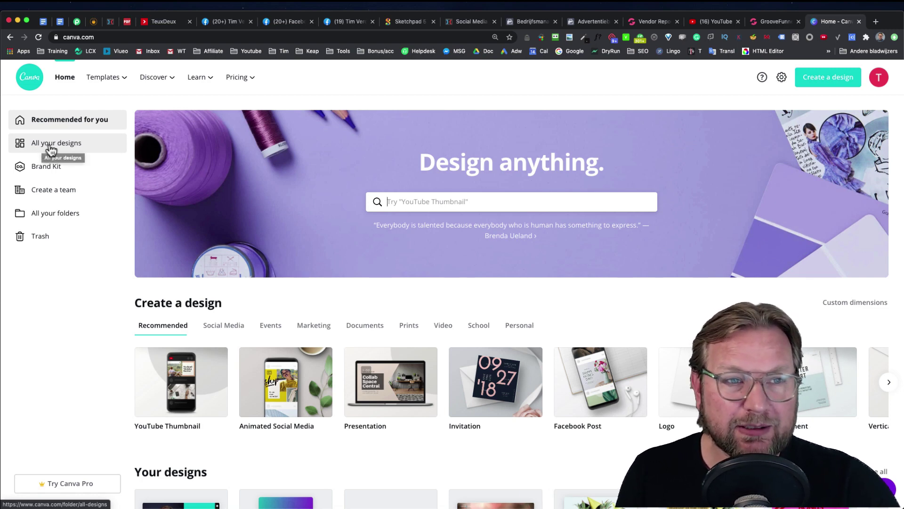
pyautogui.click(50, 149)
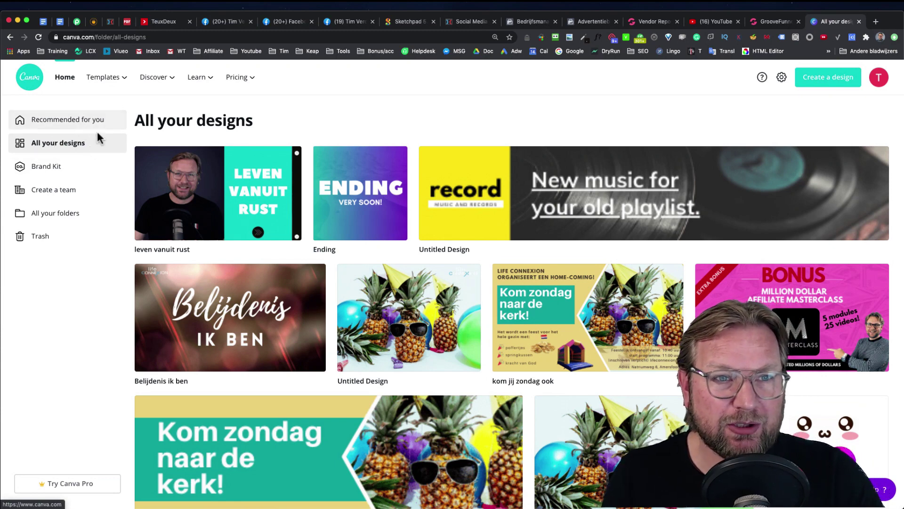
pyautogui.moveTo(125, 81)
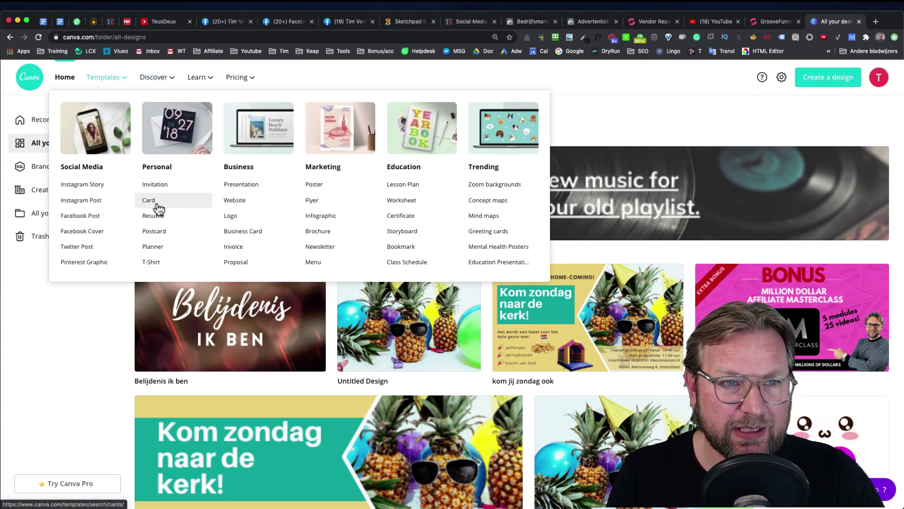
pyautogui.click(82, 233)
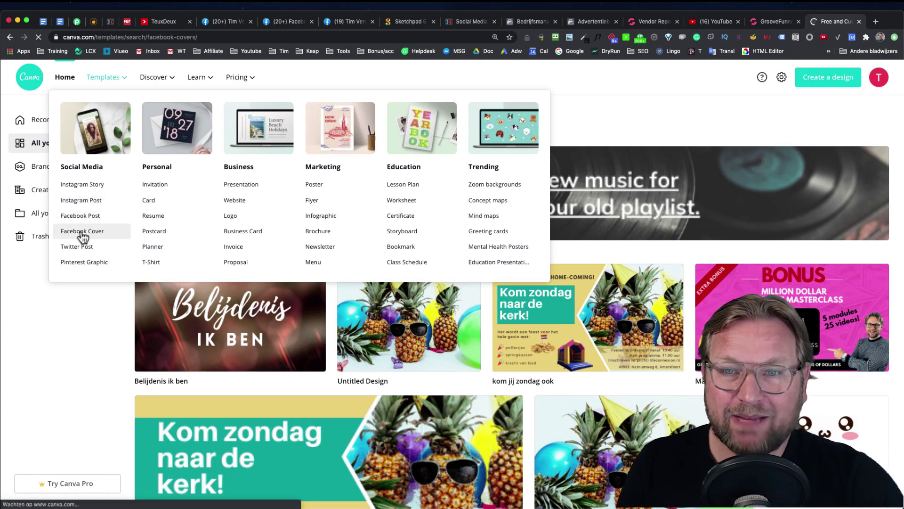
# Find the "Blue Waters Paradise Facebook Cover" template among the results and start a new design from it
pyautogui.scroll(-2, 332, 240)
pyautogui.scroll(-5, 331, 240)
pyautogui.scroll(-4, 333, 243)
pyautogui.scroll(-10, 333, 244)
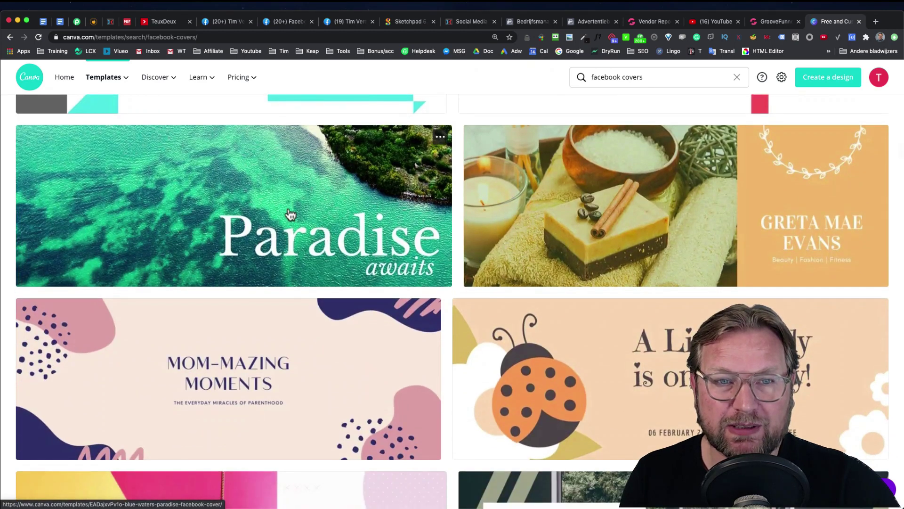
pyautogui.click(280, 187)
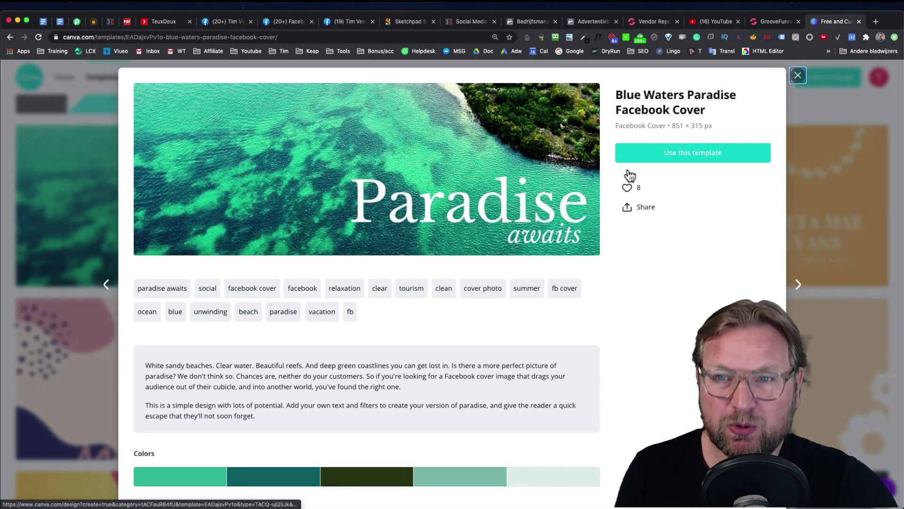
pyautogui.click(682, 159)
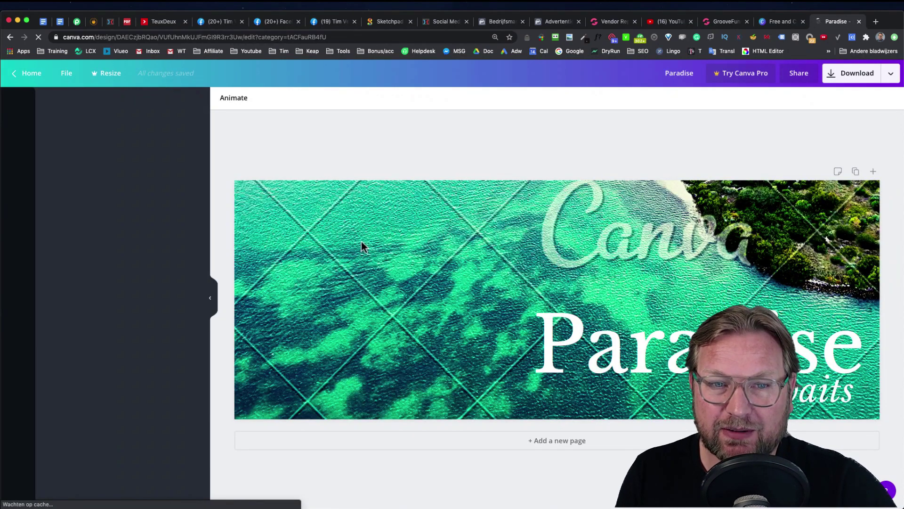
# Delete the template's ocean photo and apply the dark grey gradient as the cover's background
pyautogui.click(340, 240)
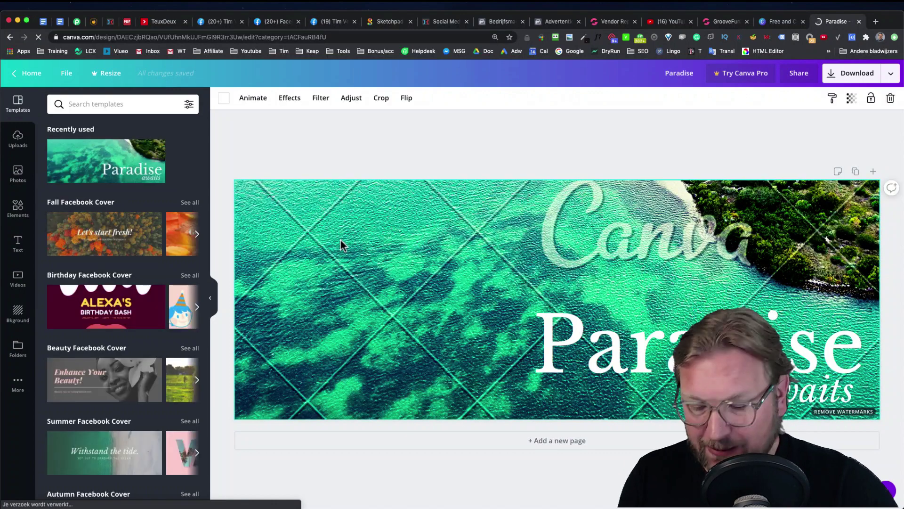
pyautogui.press('Delete')
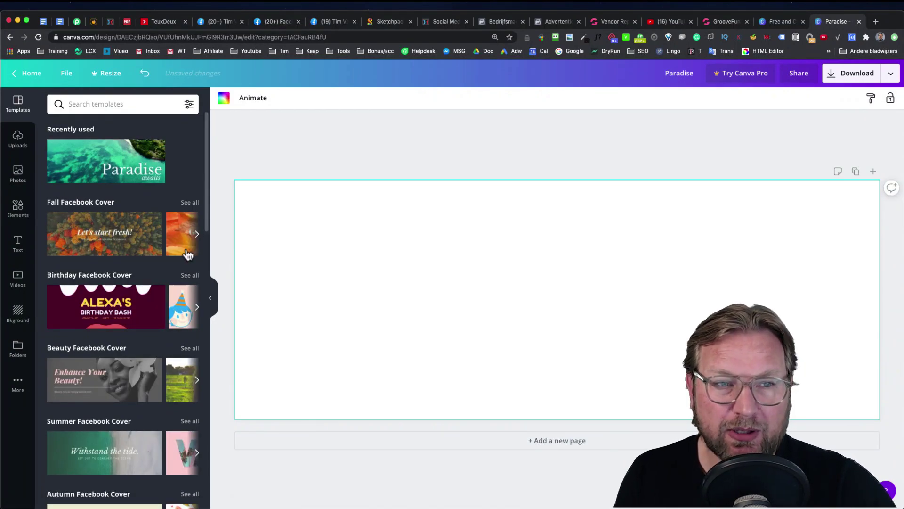
pyautogui.click(17, 312)
pyautogui.click(94, 133)
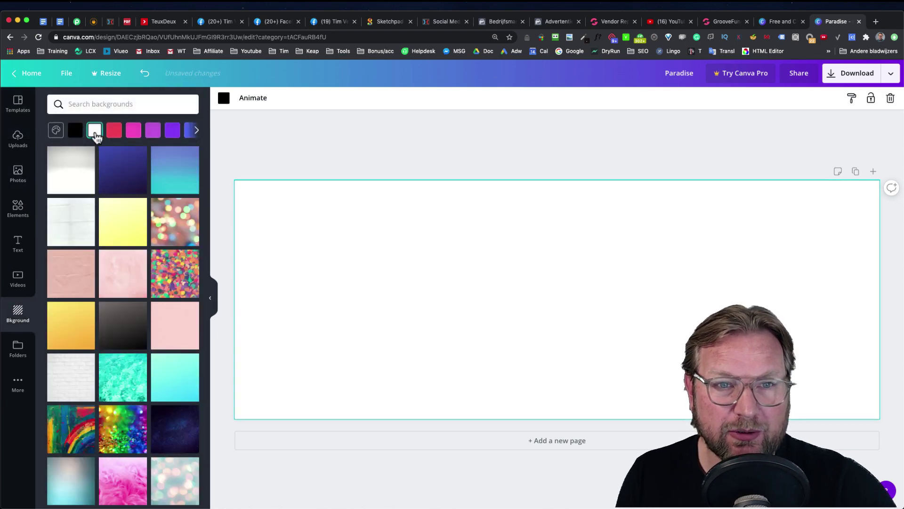
pyautogui.press('super+z')
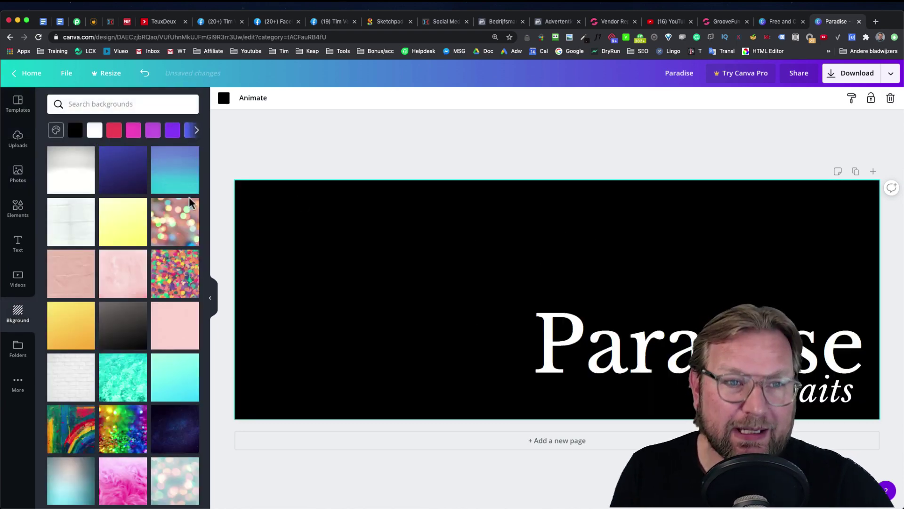
pyautogui.click(115, 162)
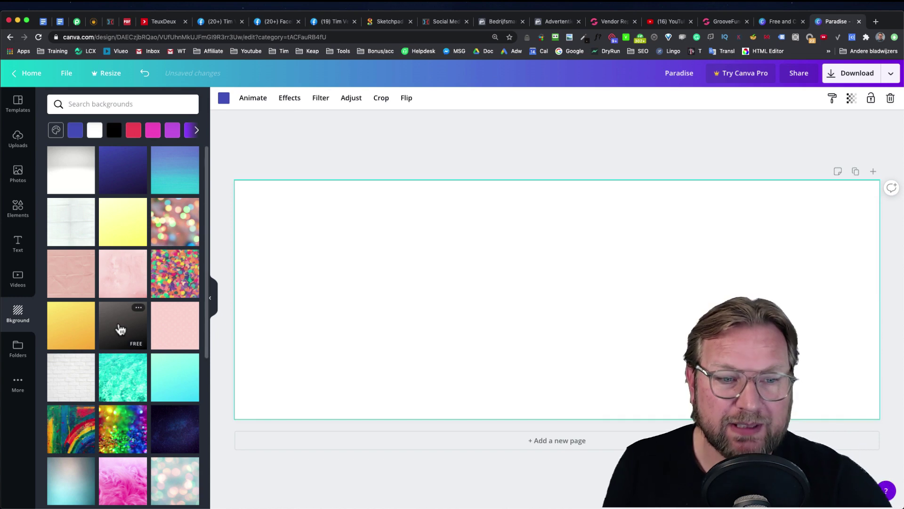
pyautogui.click(121, 329)
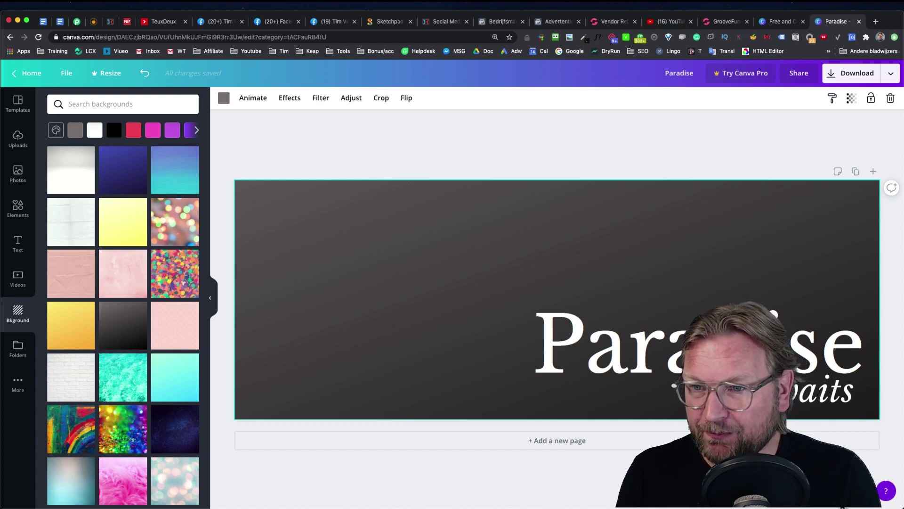
# Add the cut-out portrait photo to the cover and scale it to nearly full height on the left half
pyautogui.moveTo(853, 444); pyautogui.dragTo(455, 279)
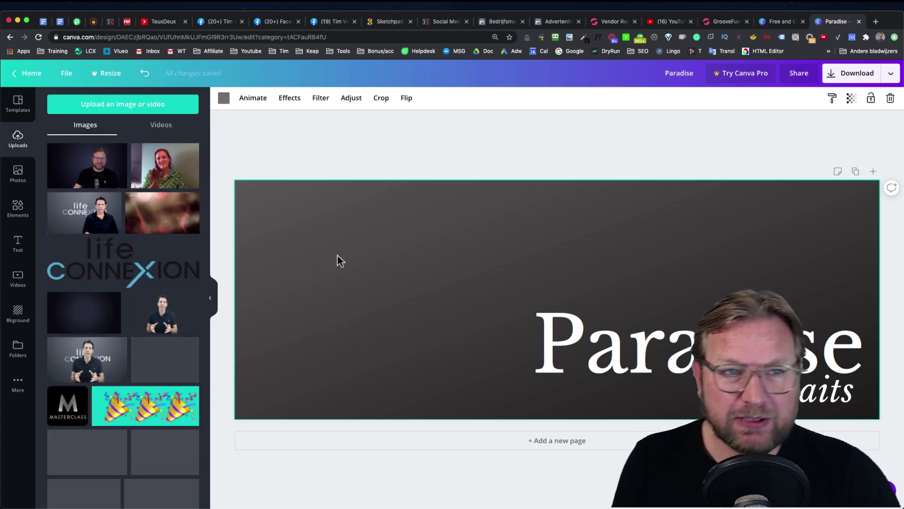
pyautogui.moveTo(509, 288); pyautogui.dragTo(287, 343)
pyautogui.moveTo(435, 287); pyautogui.dragTo(536, 186)
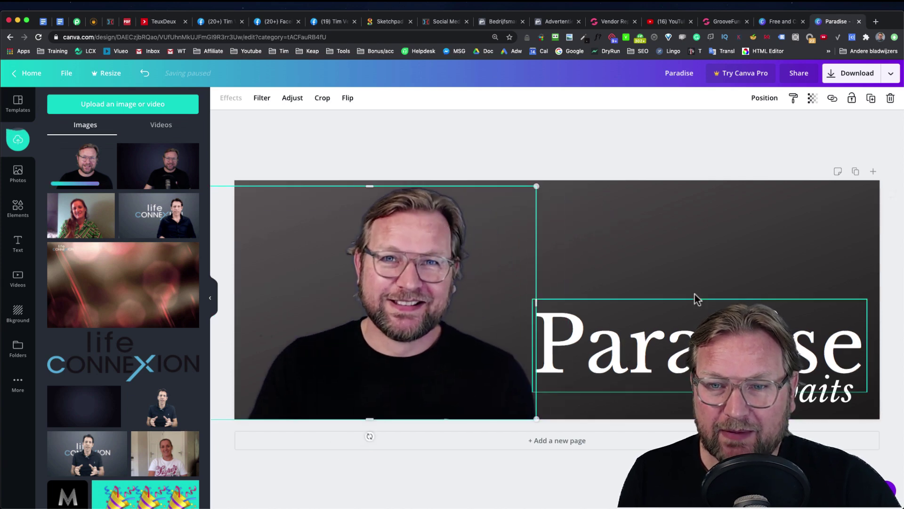
# Replace the "Paradise" heading with "GroovePages is now FREE" and set its font size to 16
pyautogui.doubleClick(696, 325)
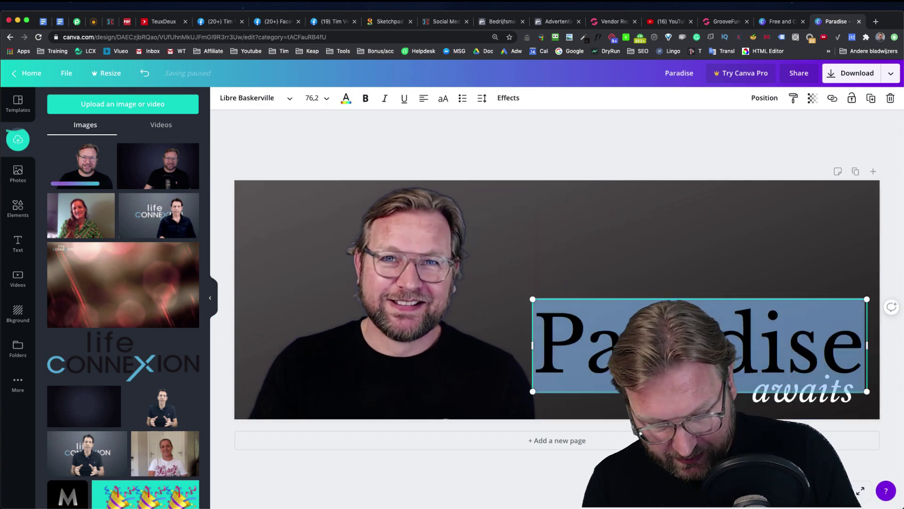
pyautogui.write('Groove Pages is no')
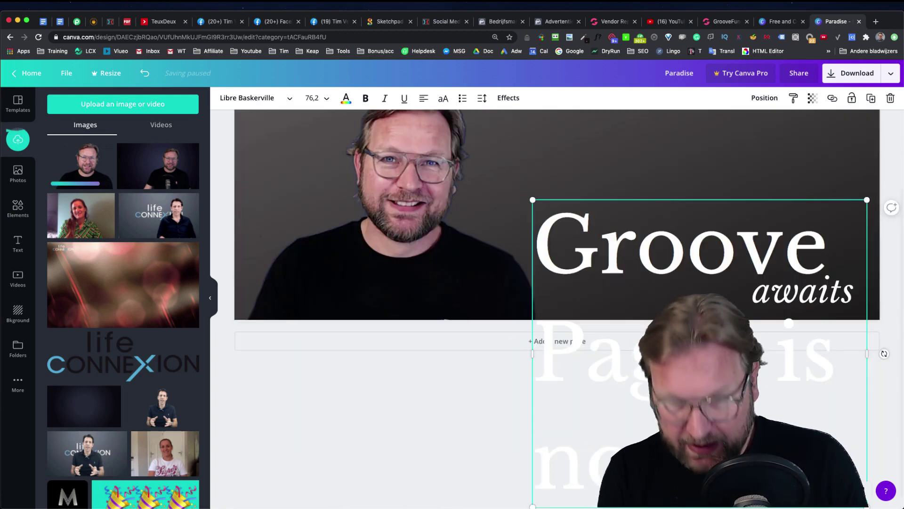
pyautogui.write('w FR')
pyautogui.press('super+q')
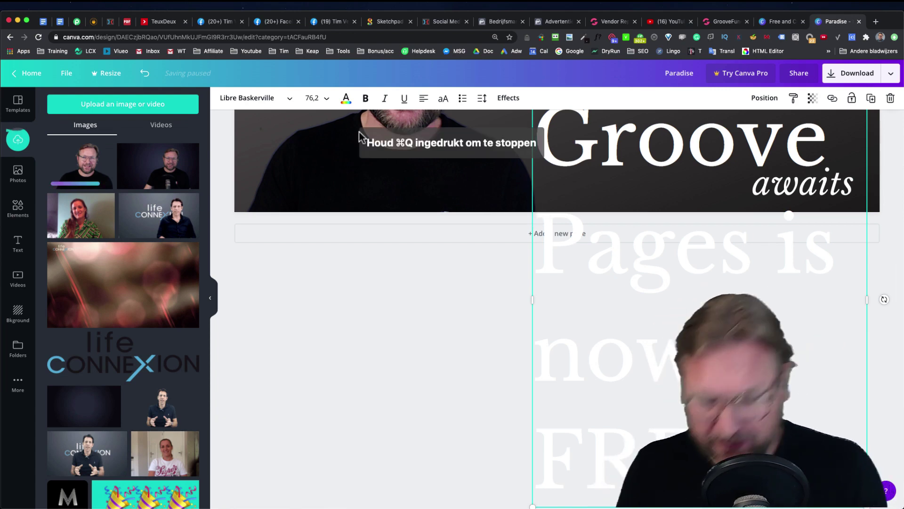
pyautogui.press('super+a')
pyautogui.click(321, 99)
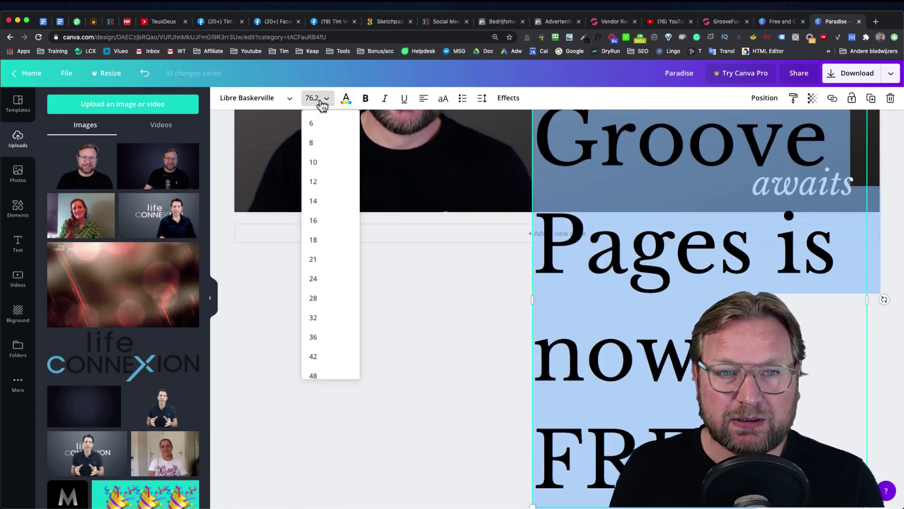
pyautogui.click(314, 220)
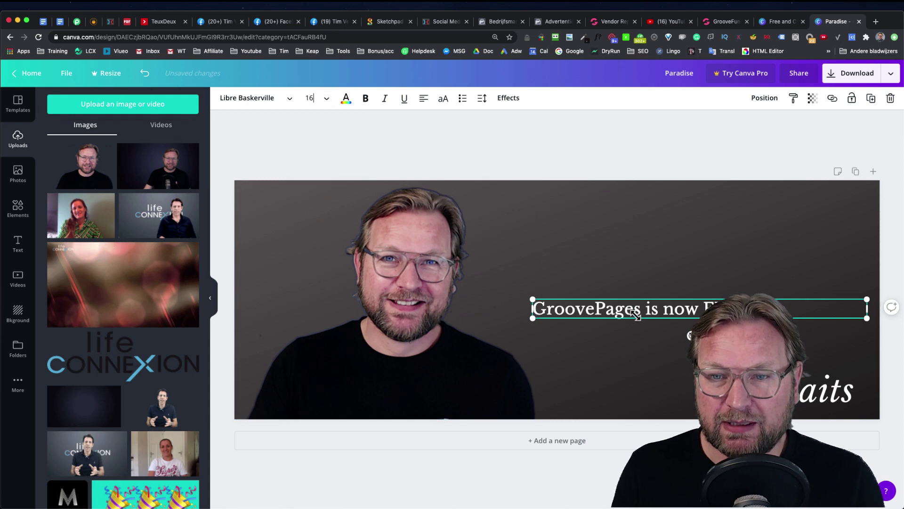
# Move the heading up beside the portrait's face and break it into two lines before "now FREE"
pyautogui.click(624, 269)
pyautogui.moveTo(602, 306); pyautogui.dragTo(569, 223)
pyautogui.doubleClick(646, 225)
pyautogui.click(633, 230)
pyautogui.press('Return')
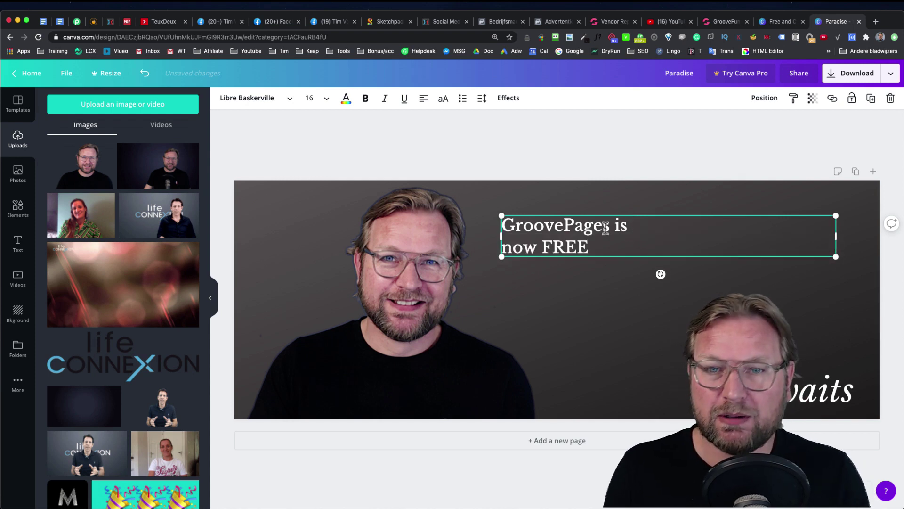
# Set both lines of the heading to the Gagalin font at size 42
pyautogui.click(326, 98)
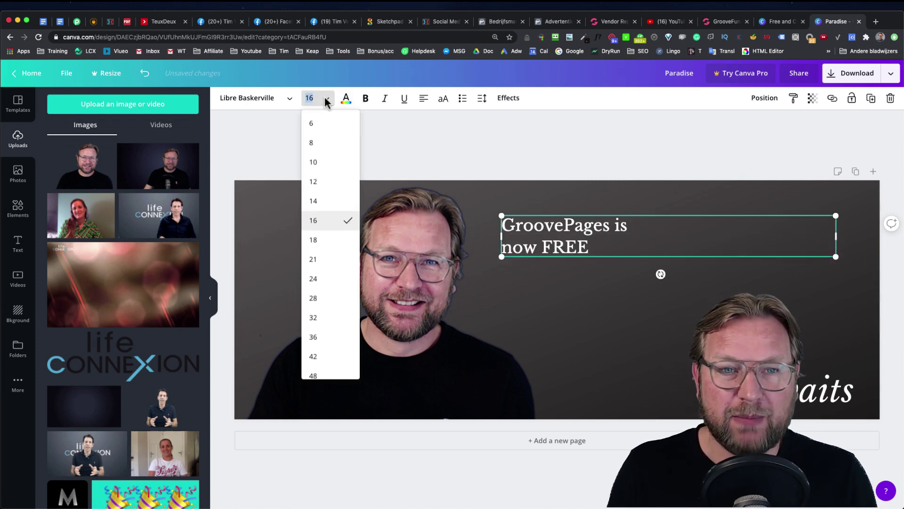
pyautogui.click(316, 320)
pyautogui.moveTo(673, 258); pyautogui.dragTo(505, 221)
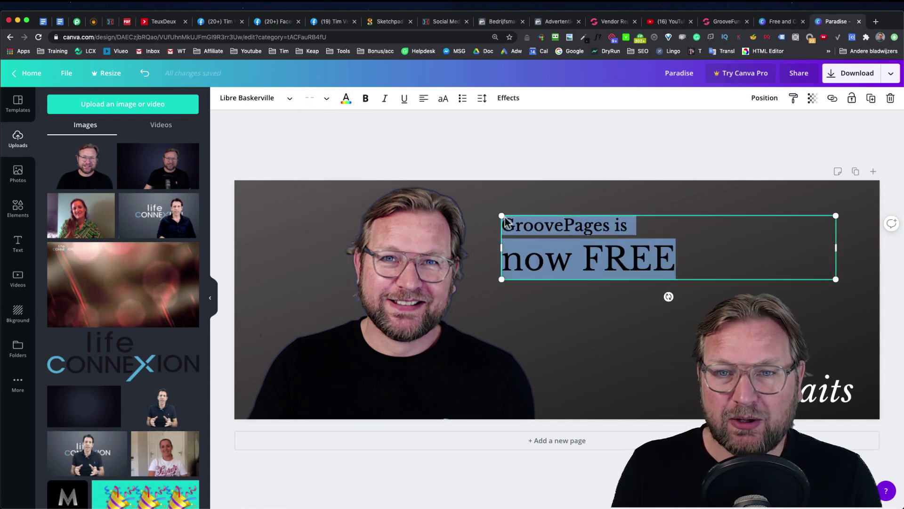
pyautogui.click(288, 99)
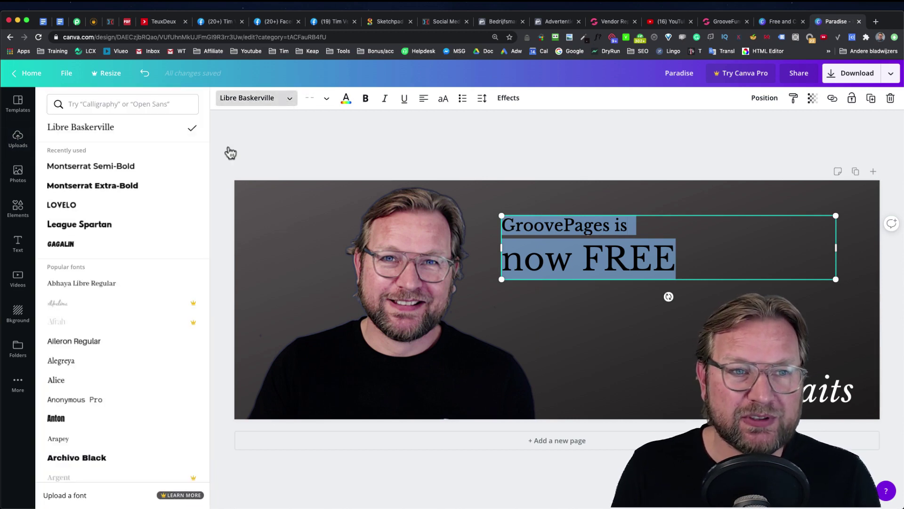
pyautogui.click(76, 244)
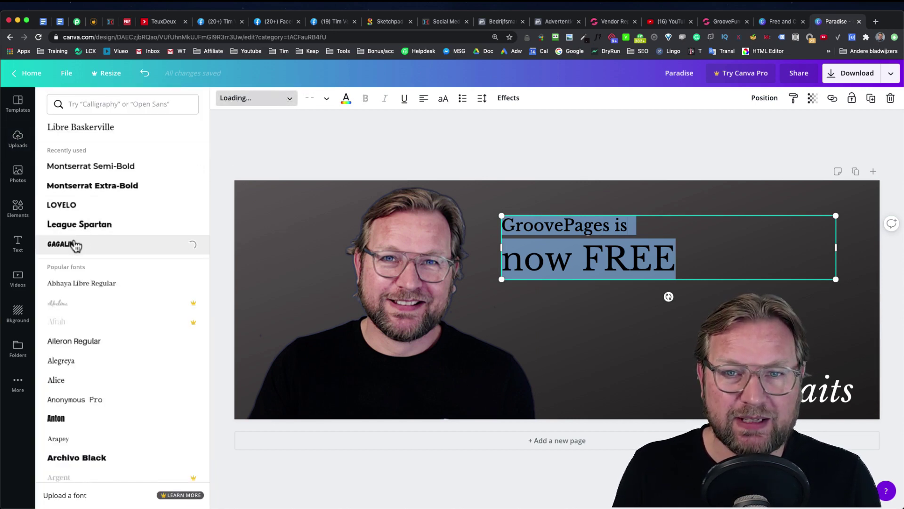
pyautogui.click(325, 100)
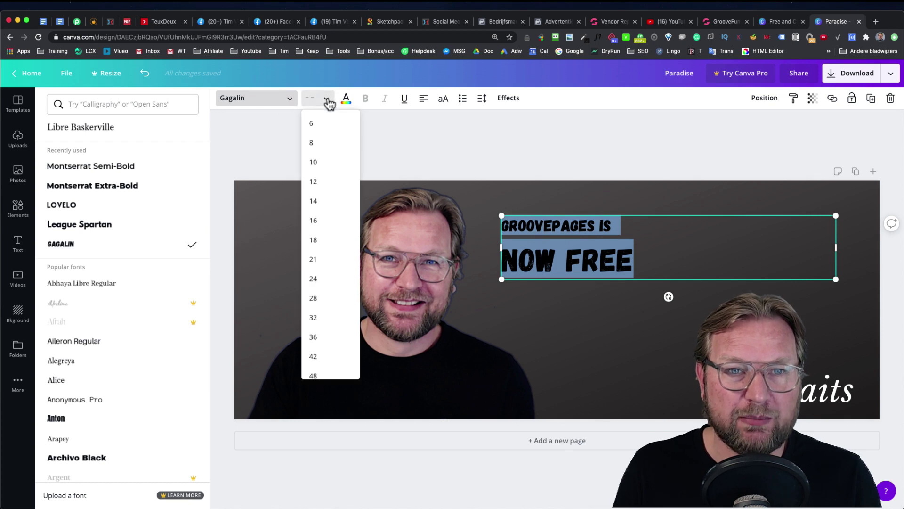
pyautogui.click(313, 355)
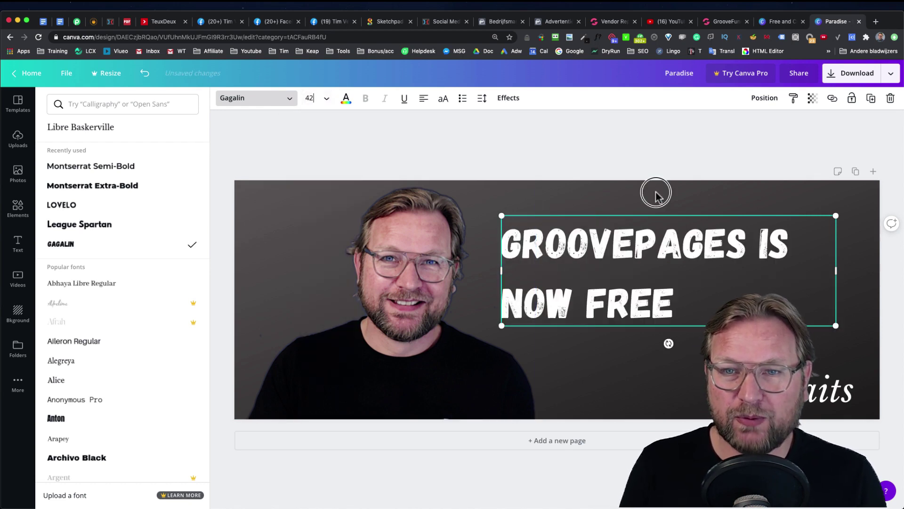
# Nudge the enlarged heading slightly up and to the right, away from the portrait, and deselect it
pyautogui.click(623, 203)
pyautogui.moveTo(598, 250); pyautogui.dragTo(613, 231)
pyautogui.click(541, 156)
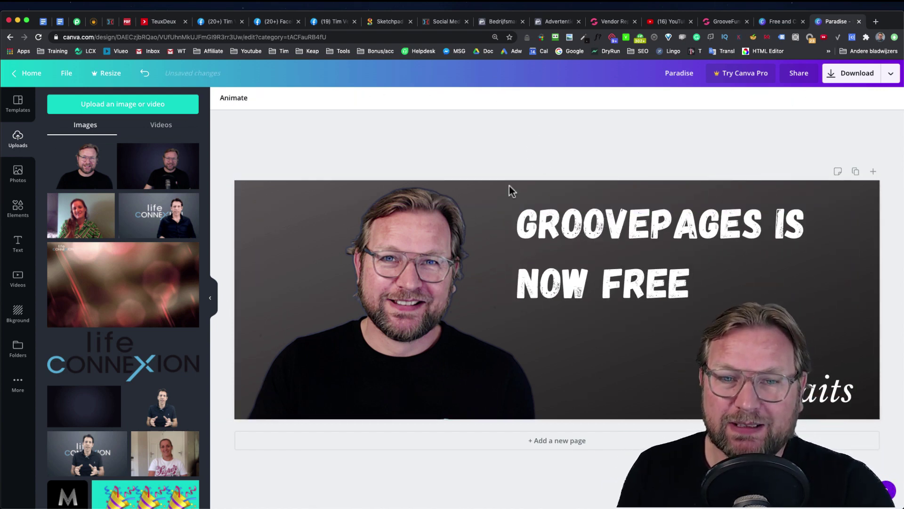
# Switch to the Facebook profile and examine its cover photo and featured "Click the link in my bio" image
pyautogui.click(335, 22)
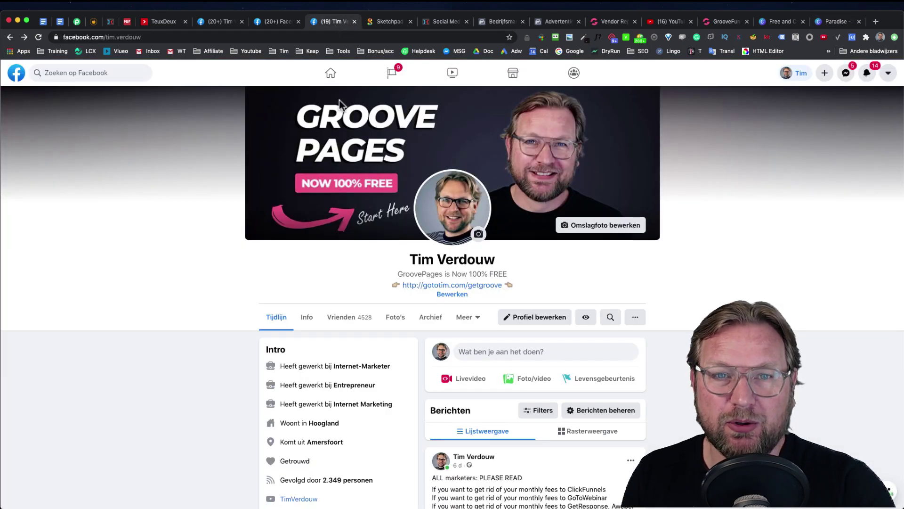
pyautogui.scroll(-5, 481, 271)
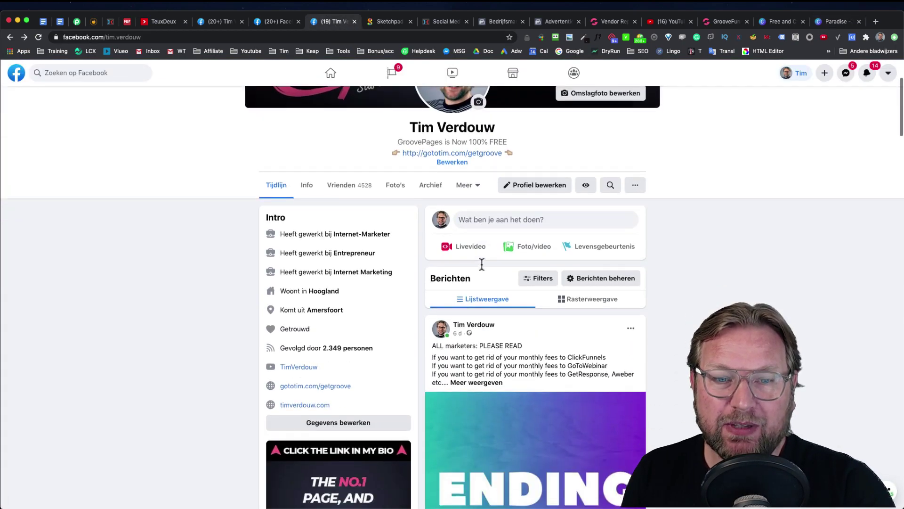
pyautogui.scroll(-3, 482, 267)
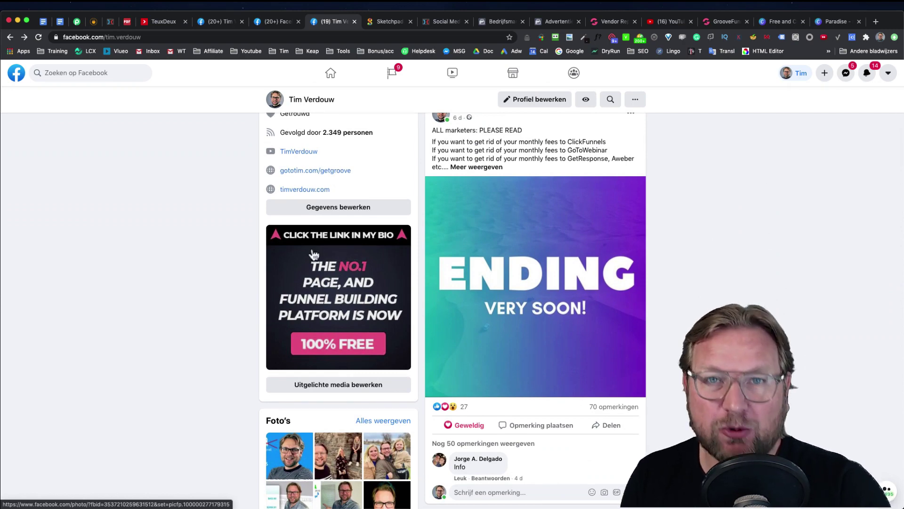
# Switch back to the Paradise design in Canva and create a new design with custom dimensions of 500 × 500 px
pyautogui.click(834, 22)
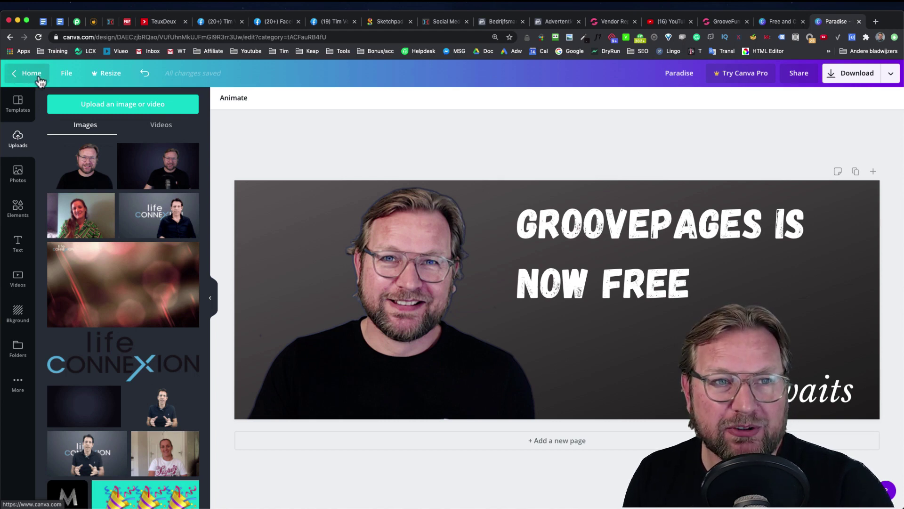
pyautogui.click(66, 76)
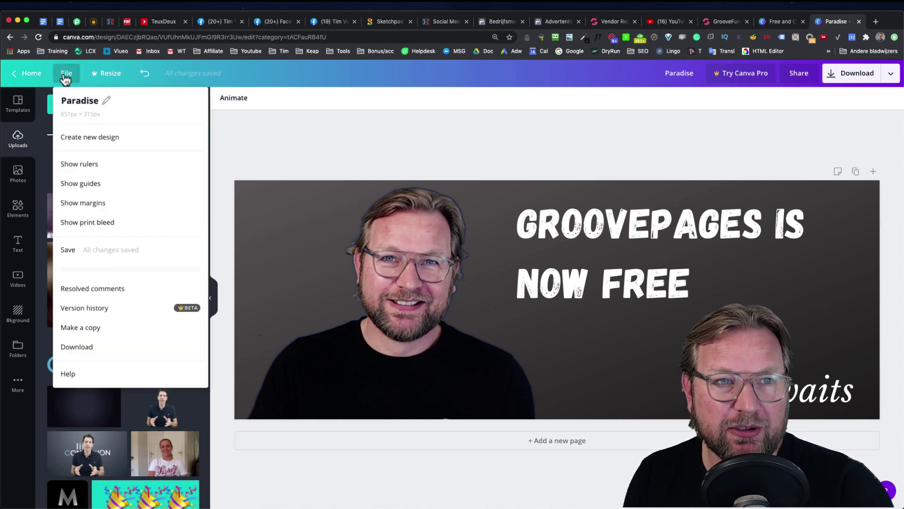
pyautogui.click(91, 138)
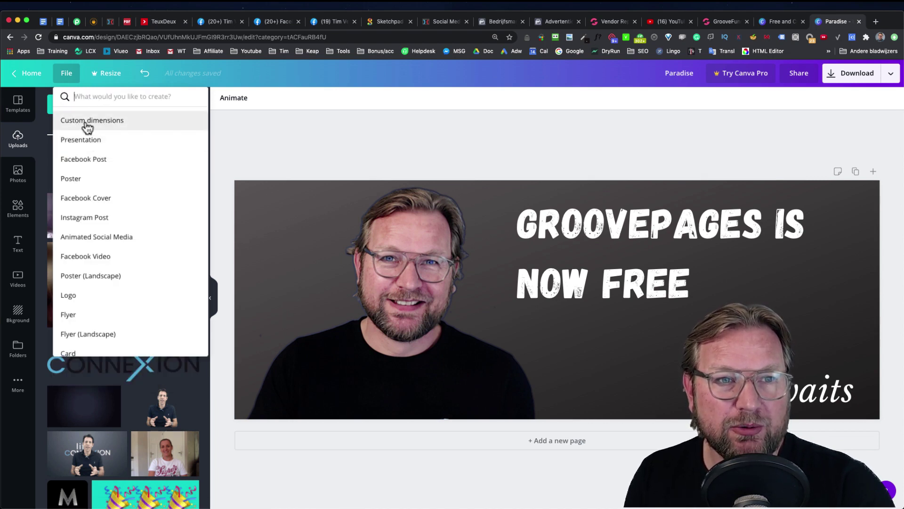
pyautogui.click(87, 121)
pyautogui.write('5')
pyautogui.press('Tab')
pyautogui.write('500')
pyautogui.press('BackSpace')
pyautogui.press('BackSpace')
pyautogui.press('BackSpace')
pyautogui.write('500')
pyautogui.press('Return')
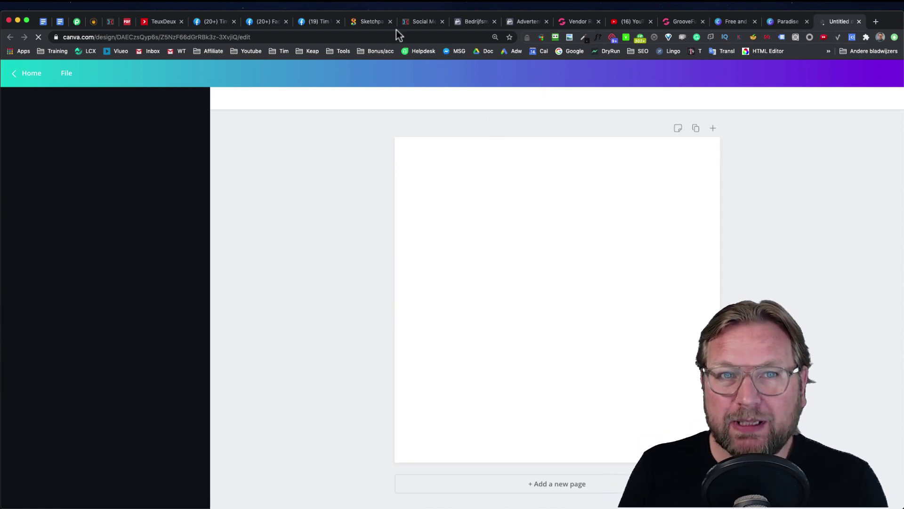
# Fill the blank square design with the recently used dark grey-to-black gradient background and deselect it
pyautogui.click(314, 22)
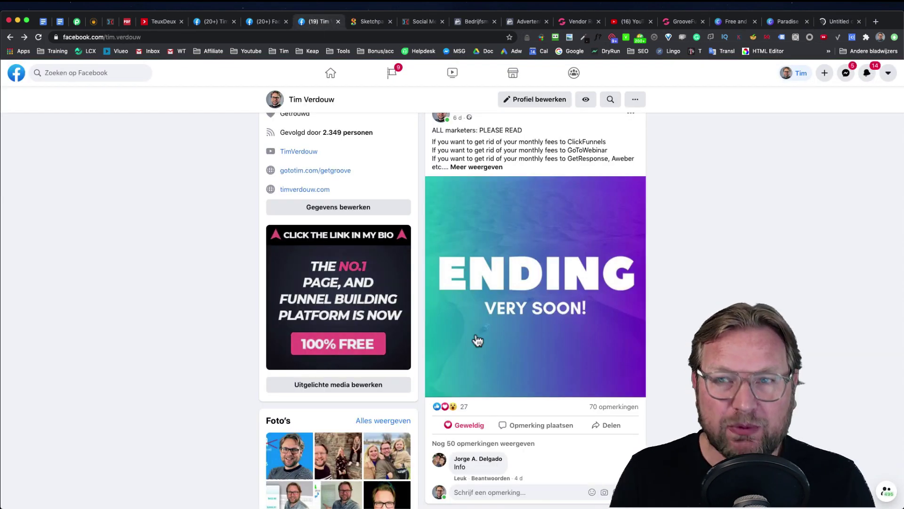
pyautogui.click(844, 23)
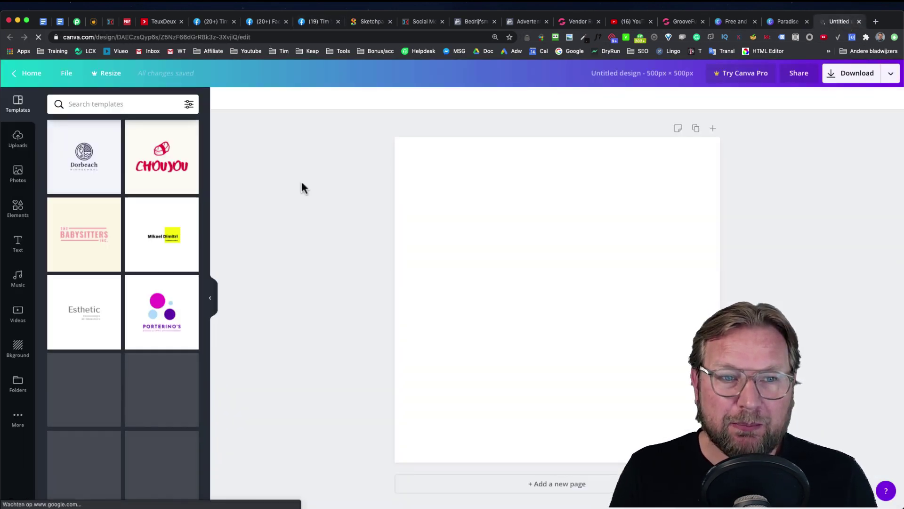
pyautogui.click(18, 348)
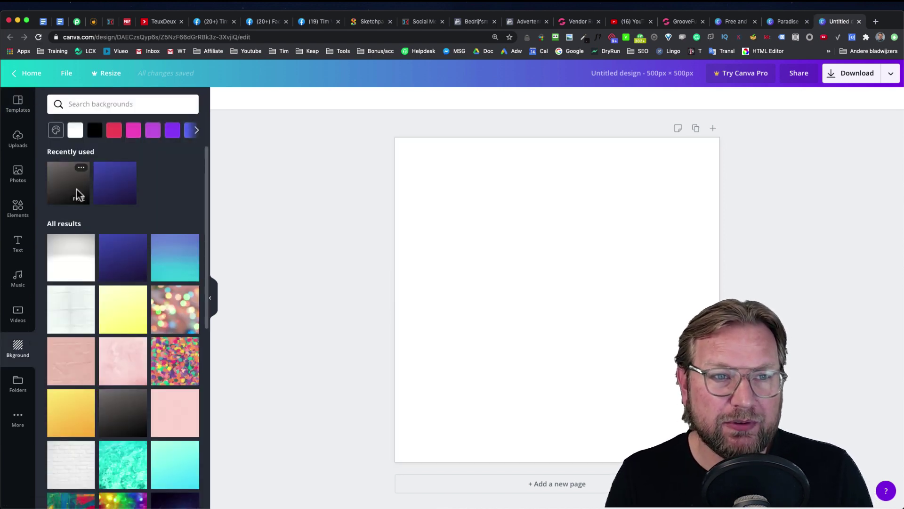
pyautogui.click(76, 188)
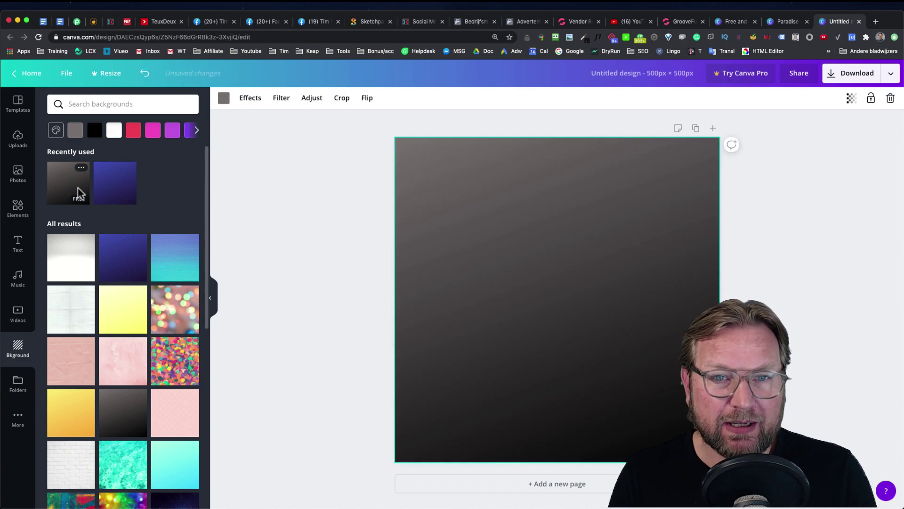
pyautogui.click(780, 206)
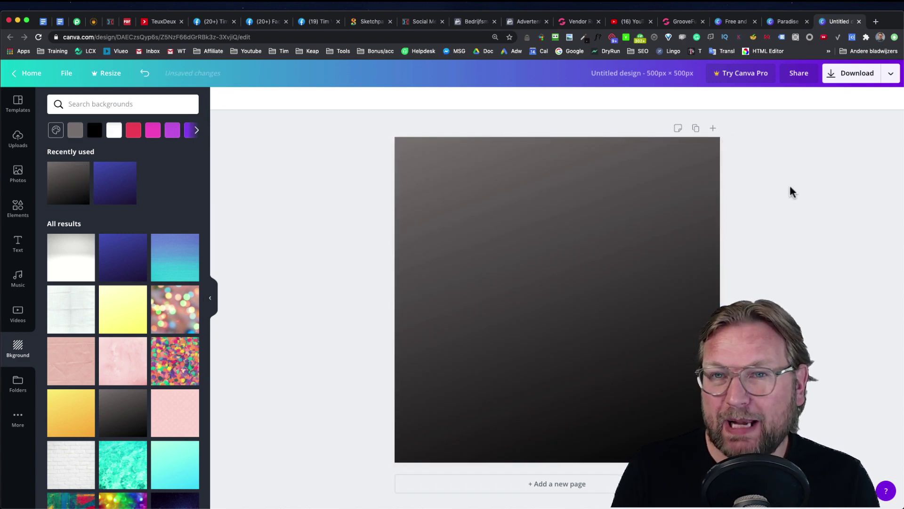
# Compare the Facebook profile's cover photo and featured image with the square design and the Paradise cover design in Canva
pyautogui.click(312, 23)
pyautogui.scroll(10, 390, 242)
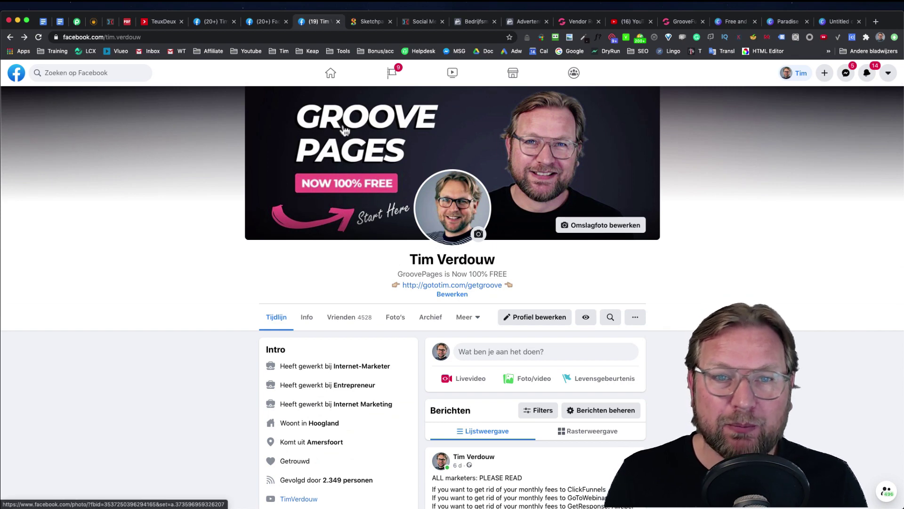
pyautogui.scroll(-8, 286, 170)
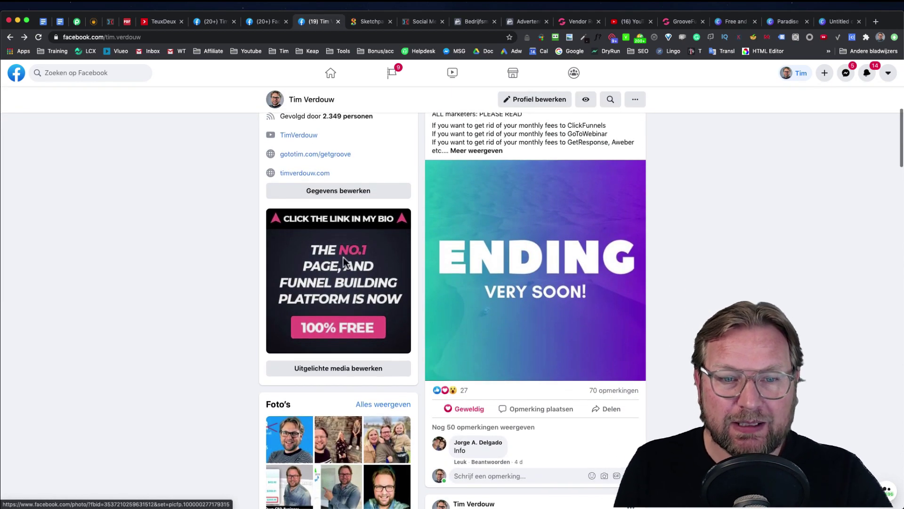
pyautogui.scroll(8, 329, 255)
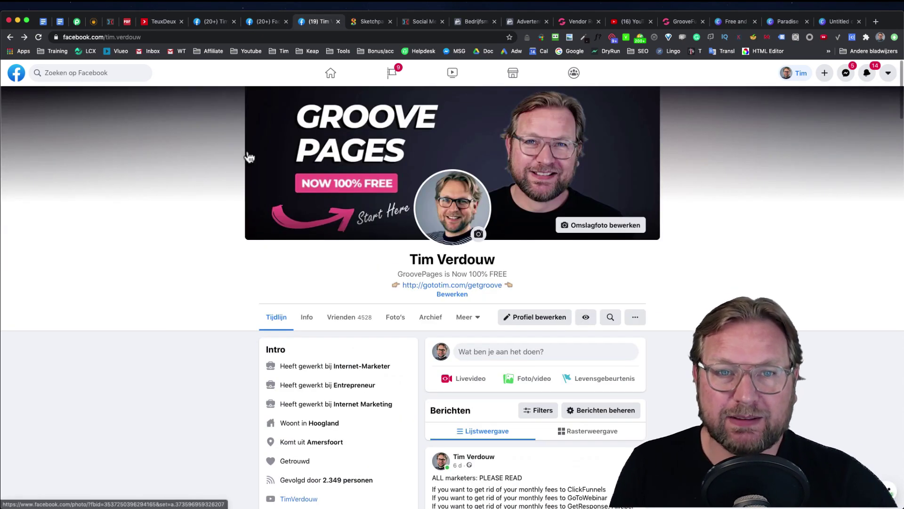
pyautogui.click(836, 22)
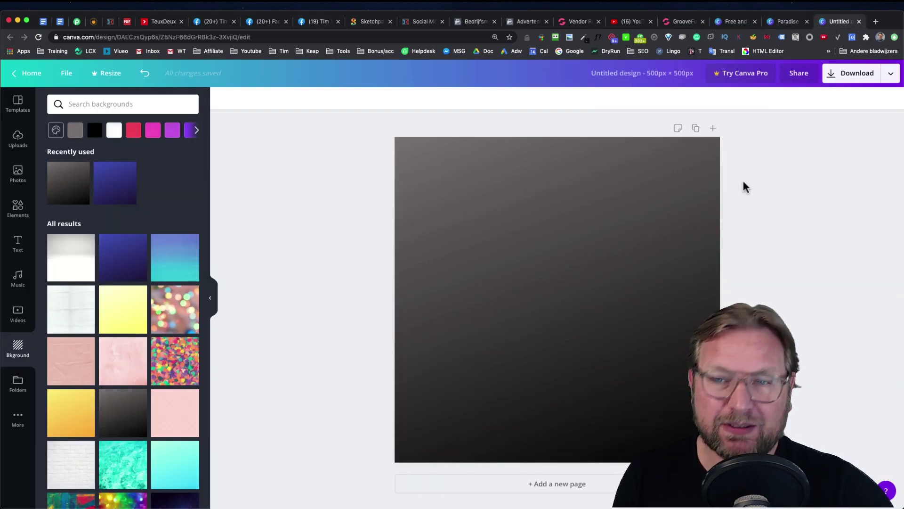
pyautogui.click(803, 24)
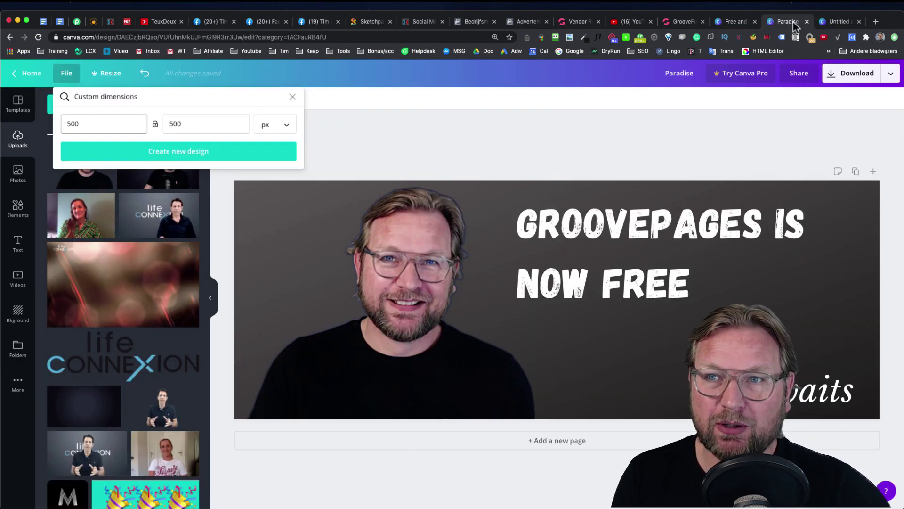
pyautogui.click(512, 172)
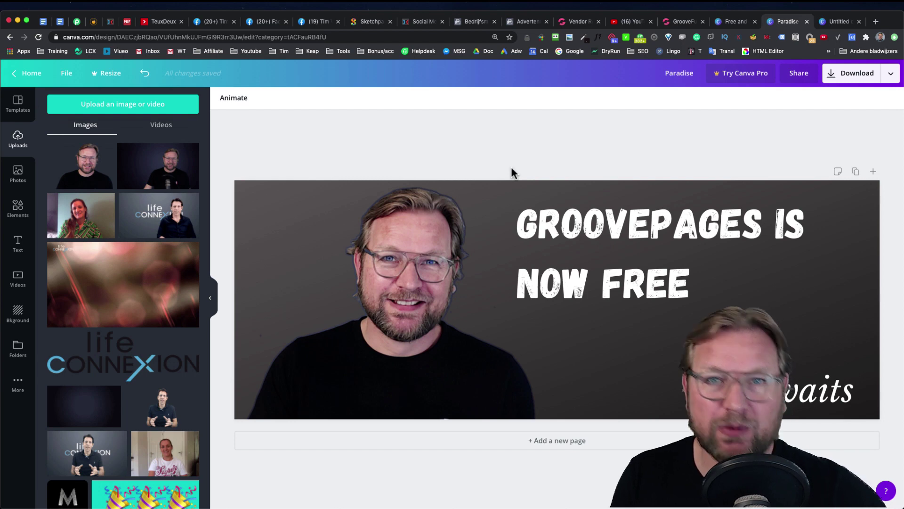
pyautogui.click(311, 22)
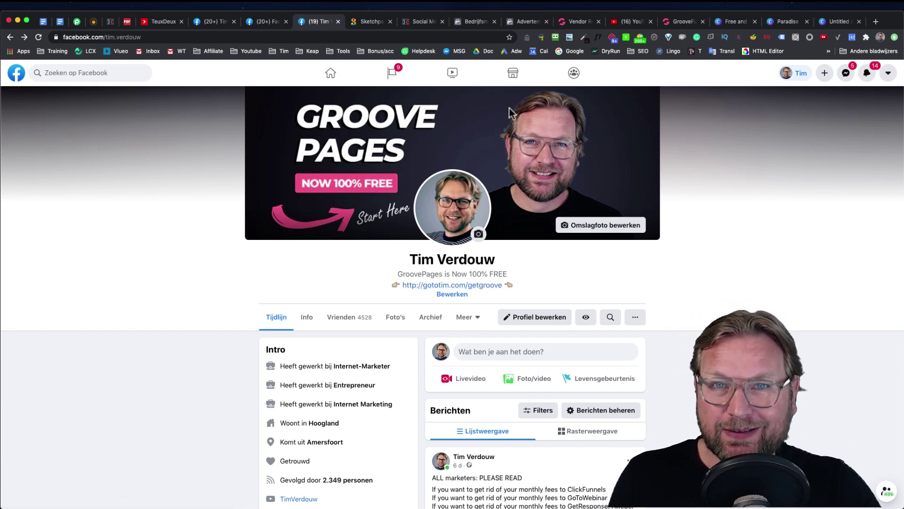
pyautogui.scroll(-3, 490, 155)
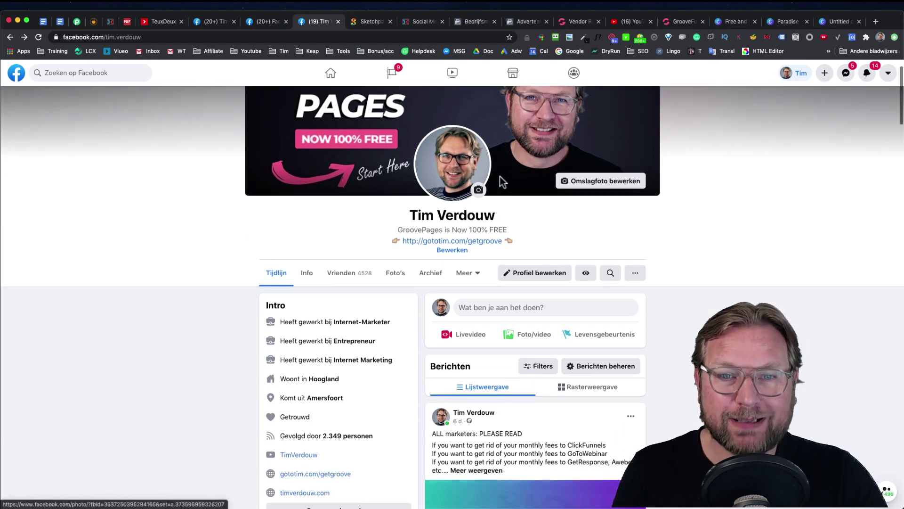
pyautogui.scroll(3, 482, 189)
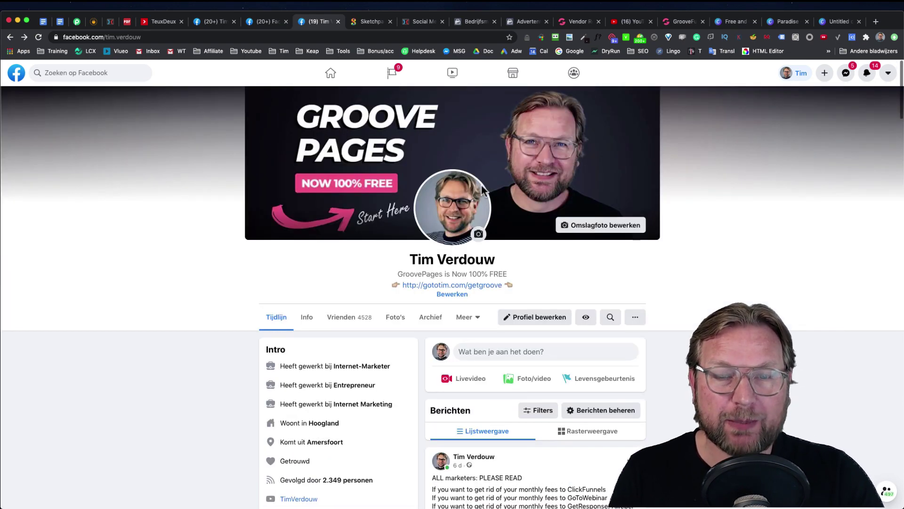
# Open the profile's cover photo, examine its caption and affiliate link in editing mode, and return to the profile page
pyautogui.click(480, 111)
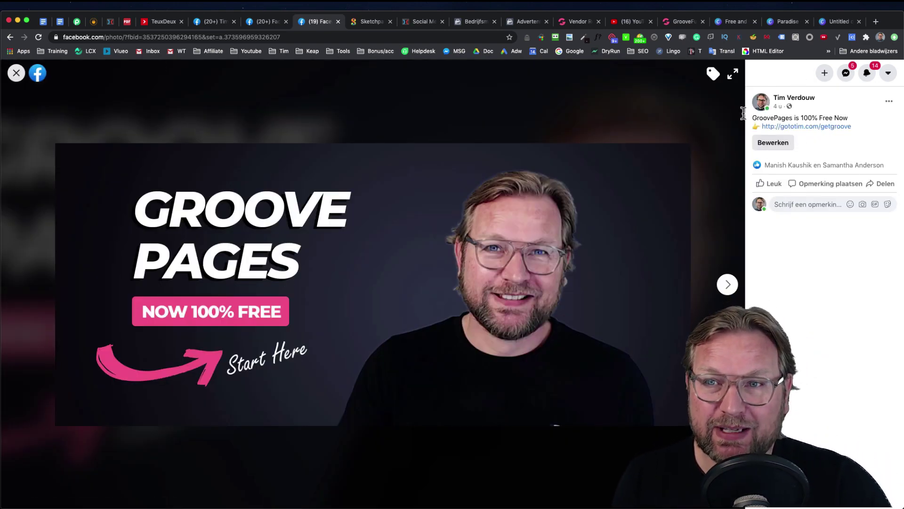
pyautogui.moveTo(751, 116); pyautogui.dragTo(861, 128)
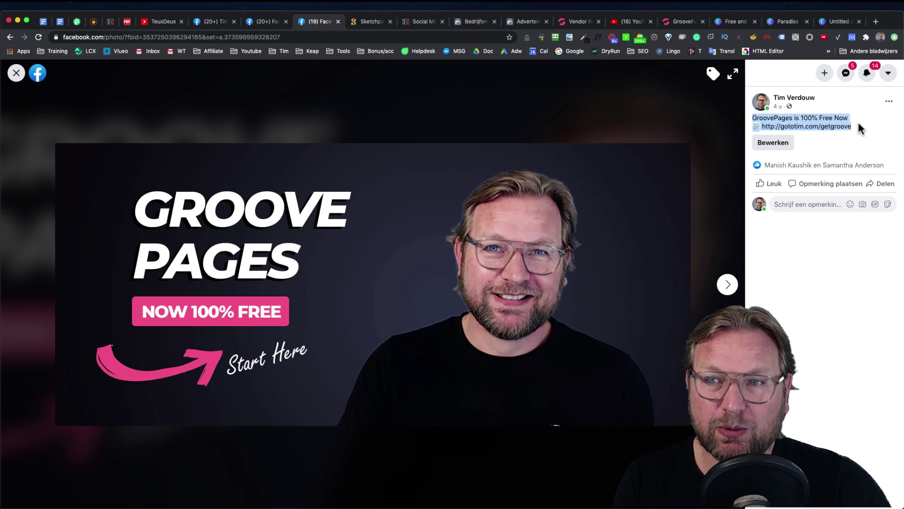
pyautogui.click(782, 117)
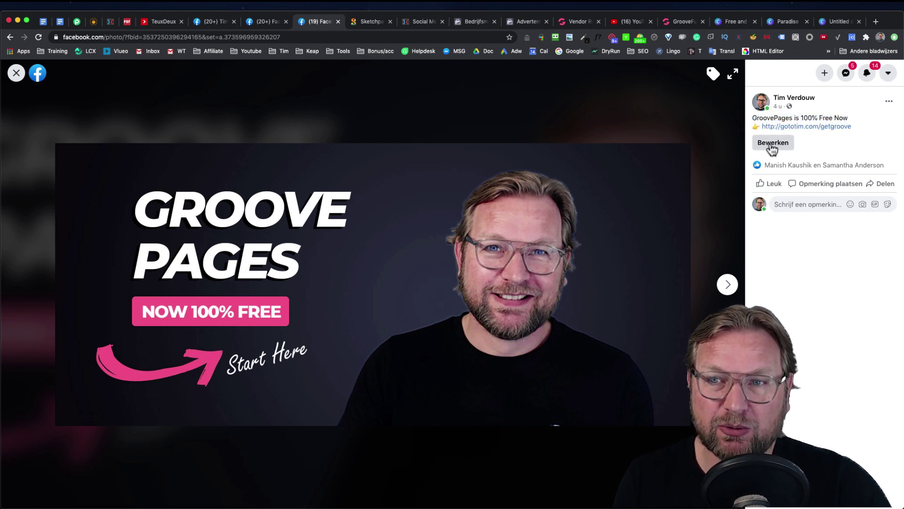
pyautogui.click(772, 145)
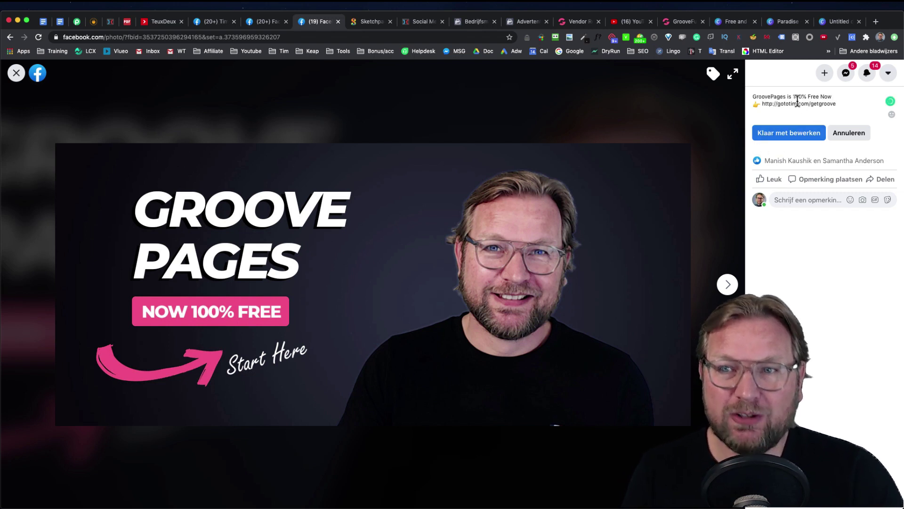
pyautogui.click(780, 137)
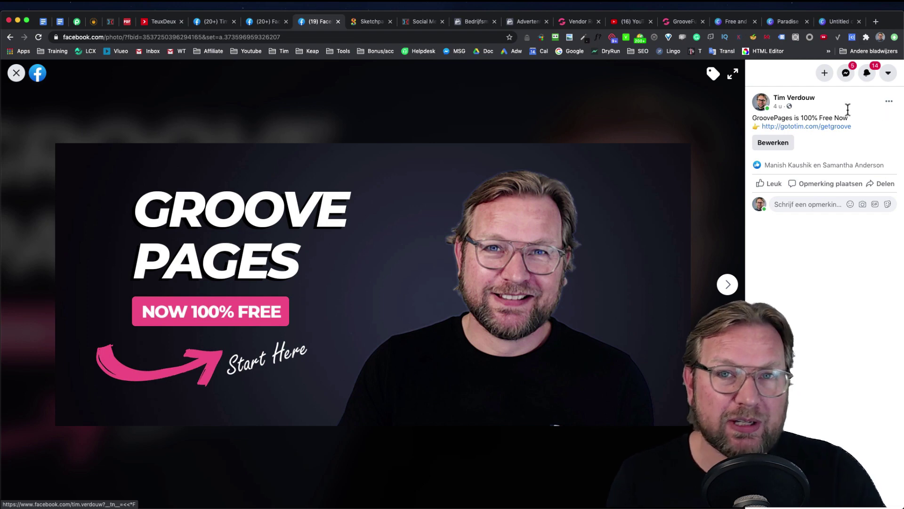
pyautogui.click(18, 75)
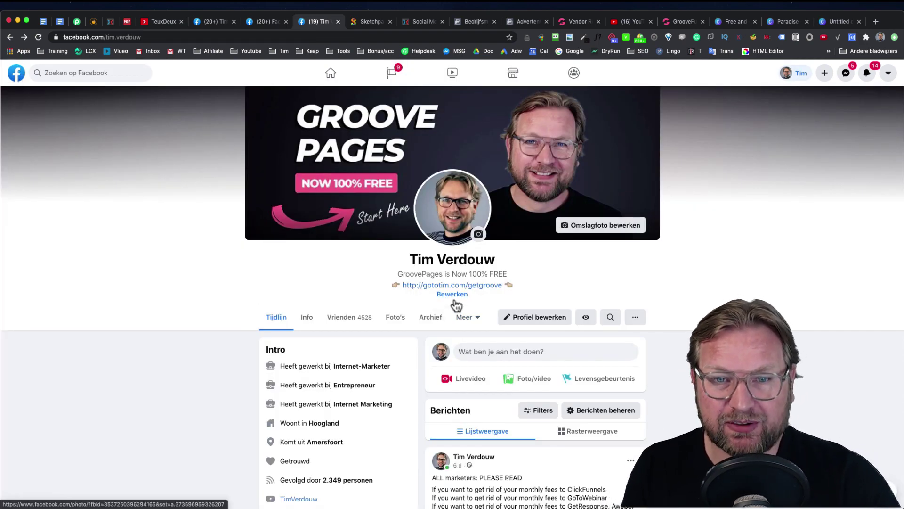
pyautogui.scroll(-6, 461, 277)
pyautogui.scroll(3, 456, 281)
pyautogui.scroll(3, 456, 280)
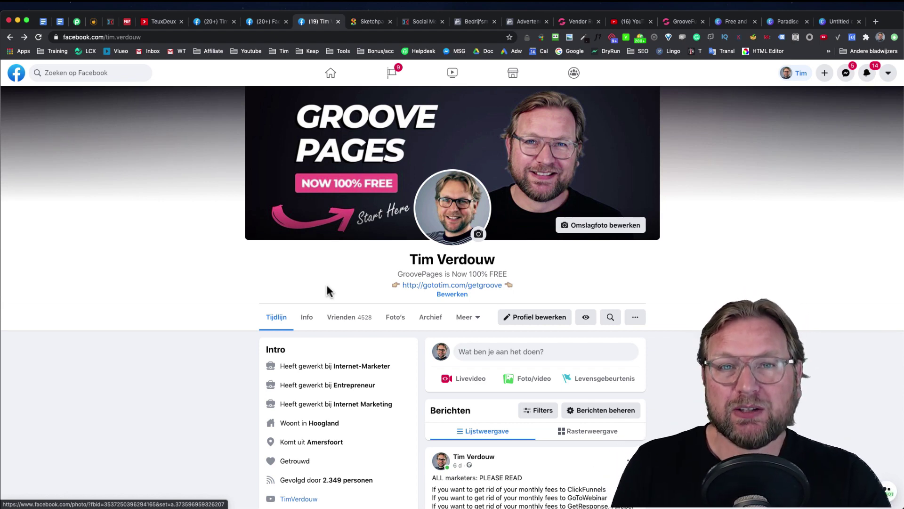
# Search Facebook for "CLICKFUNNELS"
pyautogui.click(80, 78)
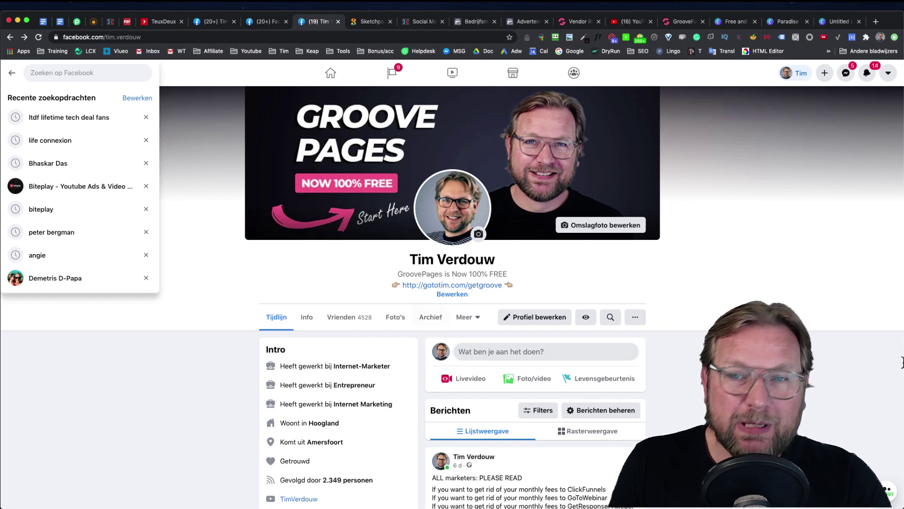
pyautogui.click(750, 260)
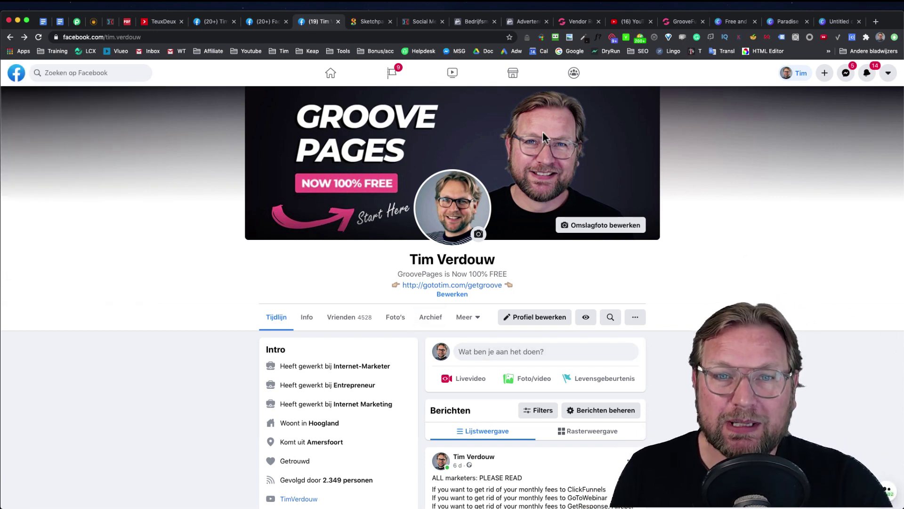
pyautogui.click(68, 74)
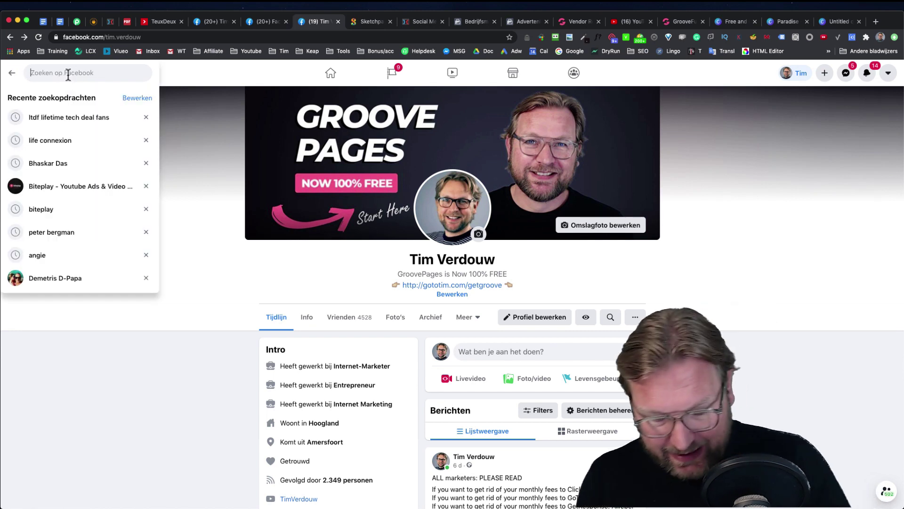
pyautogui.write('CLICK')
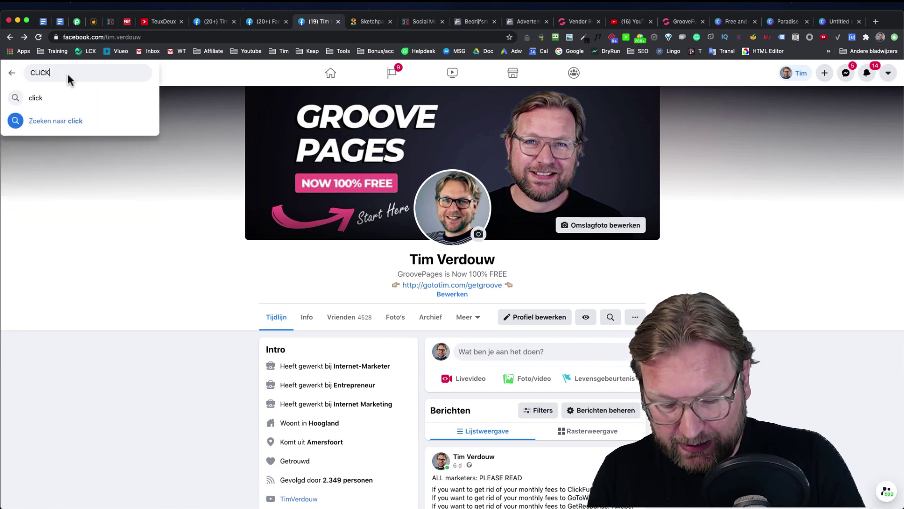
pyautogui.write('FUNNELS')
pyautogui.press('Return')
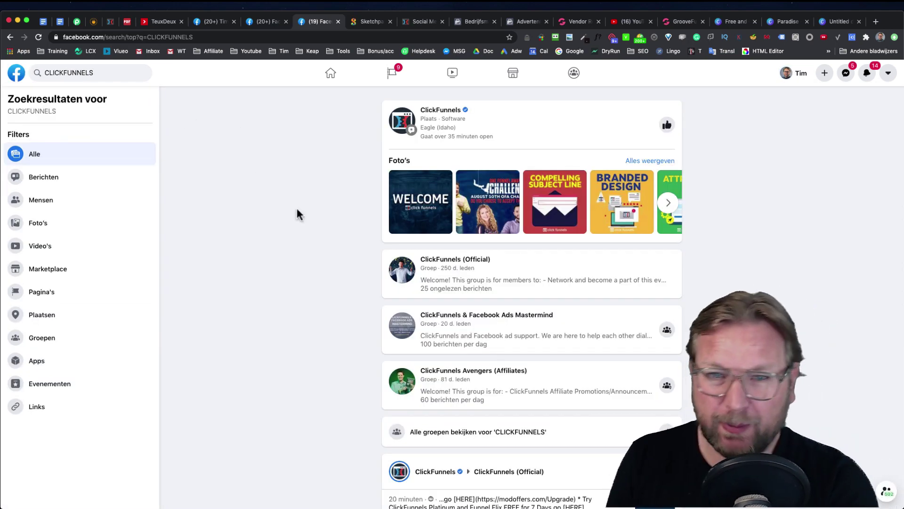
# Open the ClickFunnels (Official) group and look through its announcements and discussion posts
pyautogui.click(459, 260)
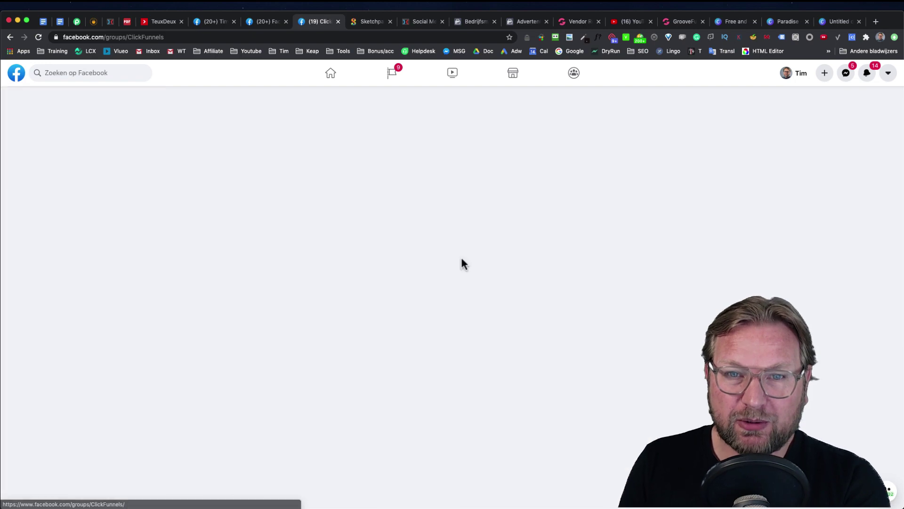
pyautogui.moveTo(464, 265)
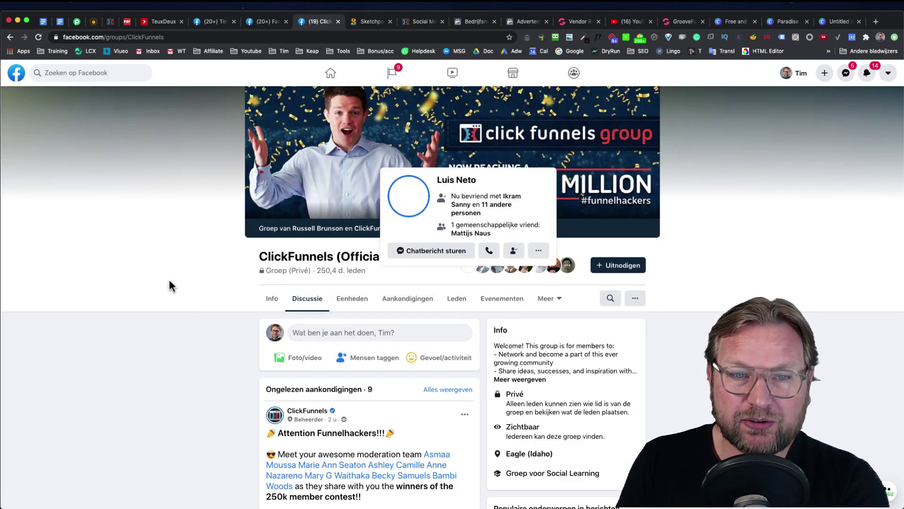
pyautogui.scroll(-10, 187, 276)
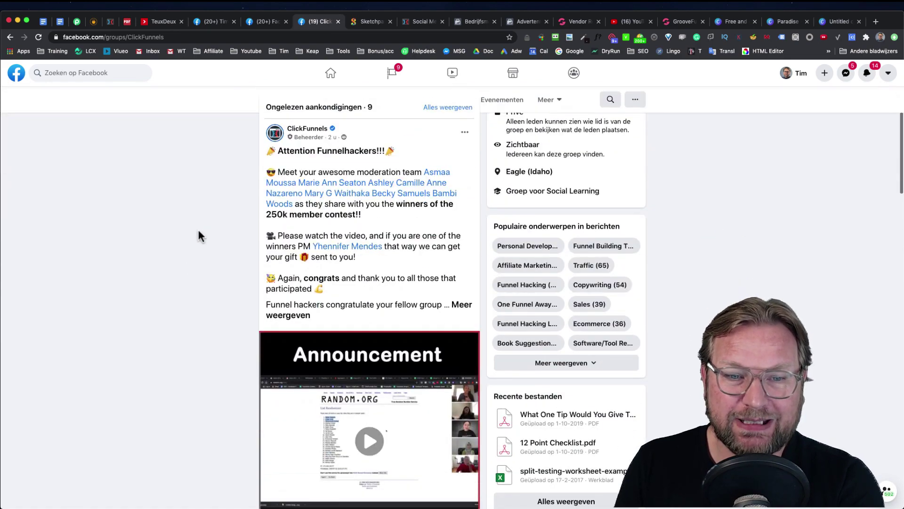
pyautogui.scroll(7, 201, 234)
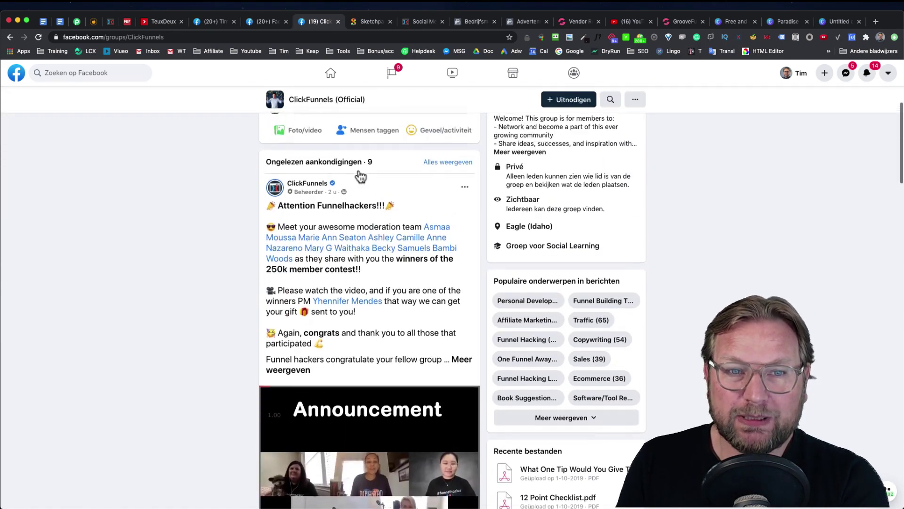
pyautogui.scroll(-5, 309, 251)
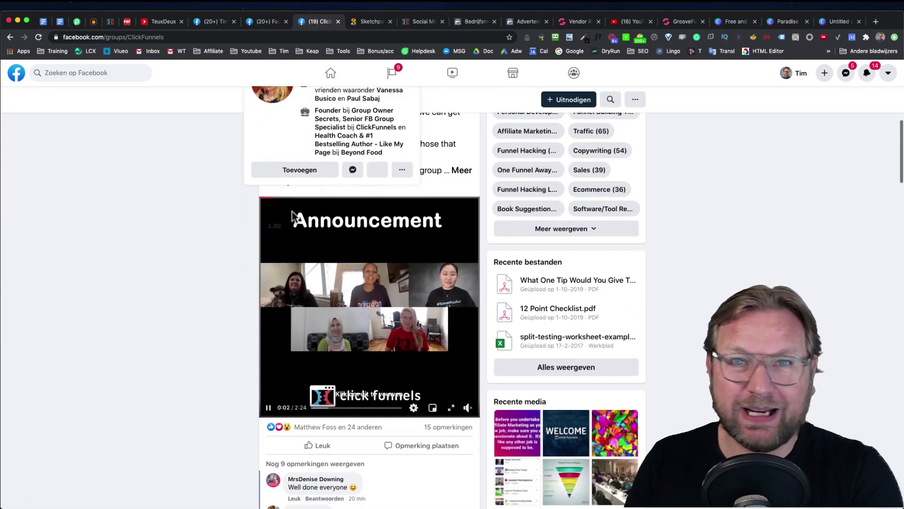
# Look through the ClickFunnels (Official) group feed, from the award photo post to the question about building an email list
pyautogui.scroll(-4, 193, 243)
pyautogui.click(186, 346)
pyautogui.scroll(-6, 366, 345)
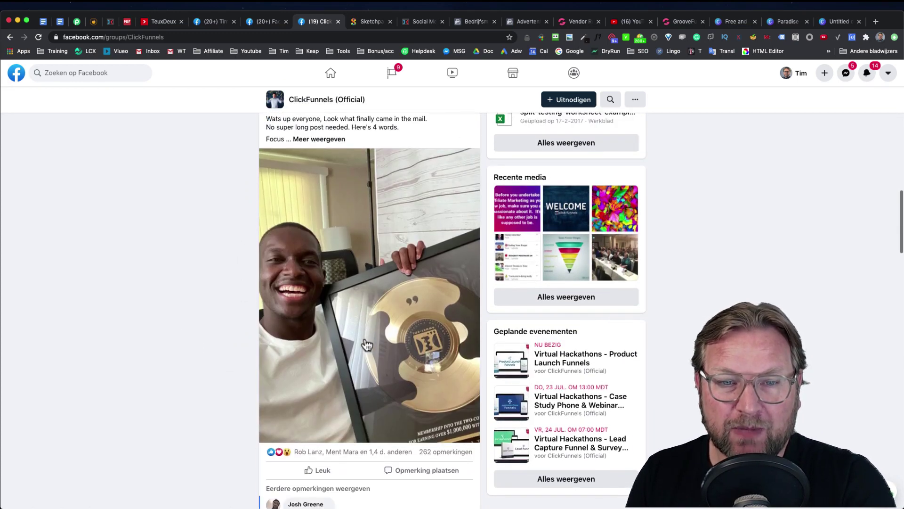
pyautogui.scroll(1, 366, 345)
pyautogui.scroll(-5, 367, 344)
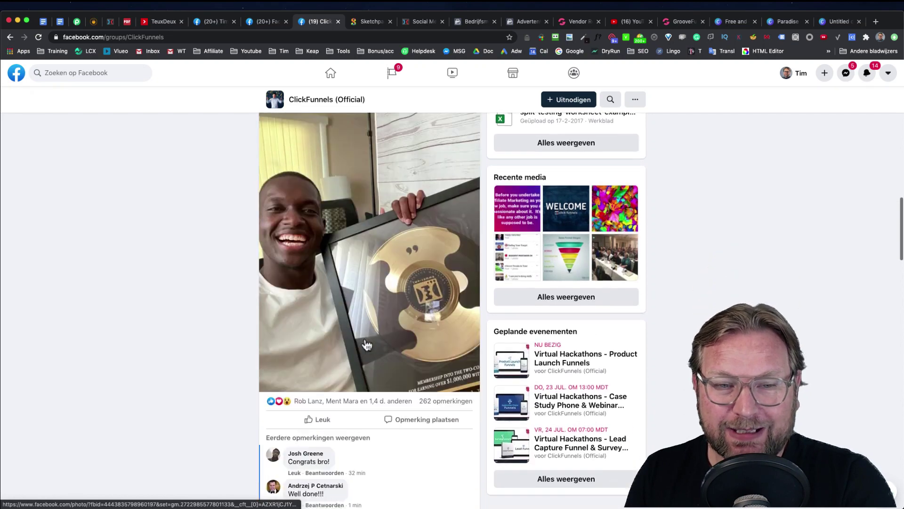
pyautogui.scroll(-5, 367, 345)
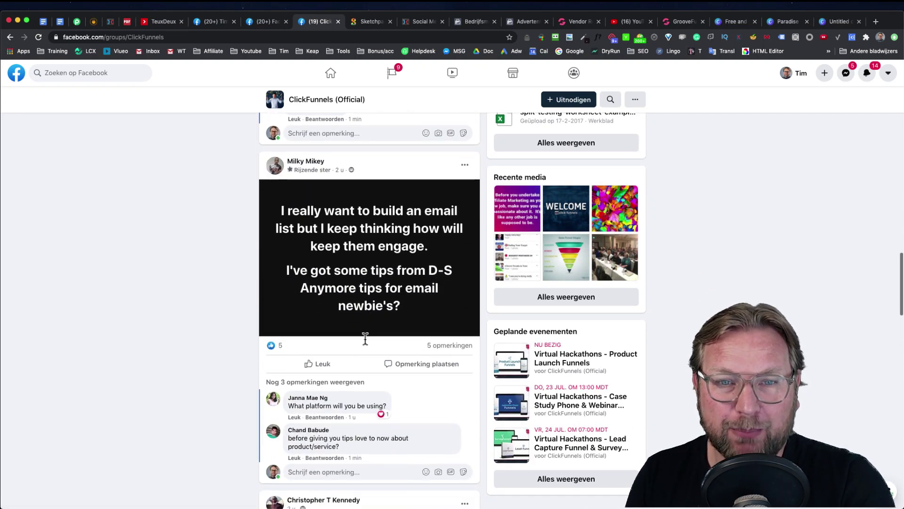
pyautogui.scroll(-1, 377, 300)
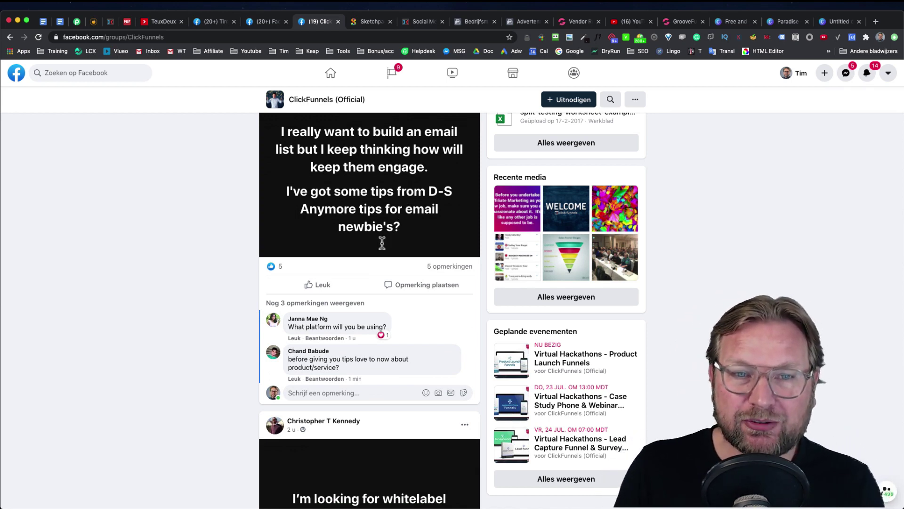
pyautogui.scroll(2, 380, 189)
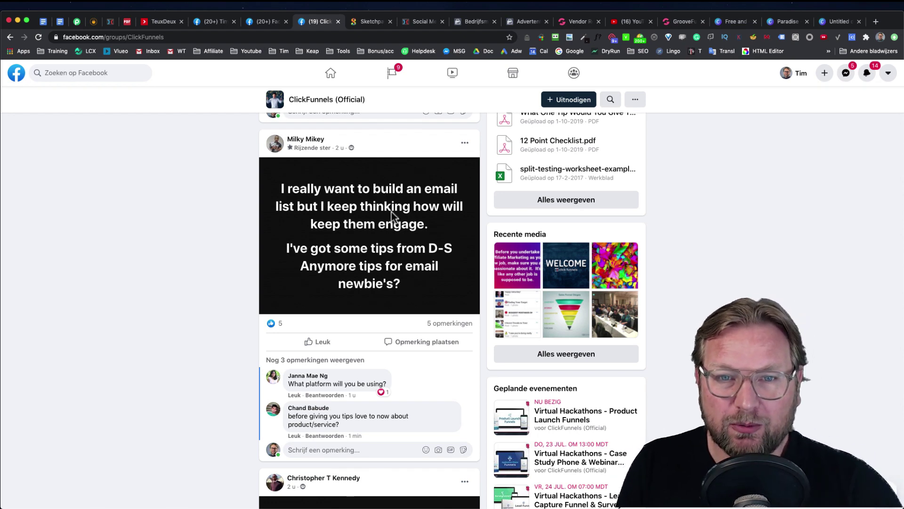
# Highlight the request for email newbie tips in the email list post and open its comment field
pyautogui.moveTo(292, 248); pyautogui.dragTo(438, 266)
pyautogui.click(393, 283)
pyautogui.scroll(-3, 389, 290)
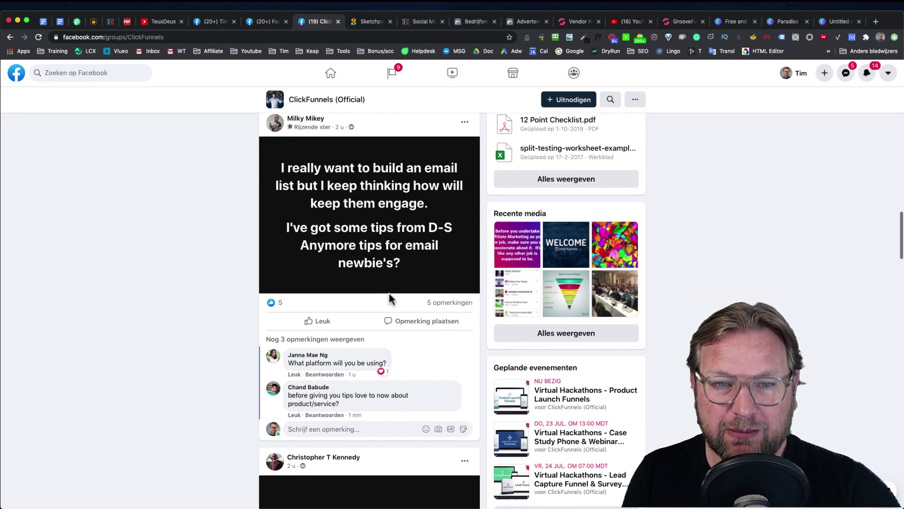
pyautogui.click(344, 383)
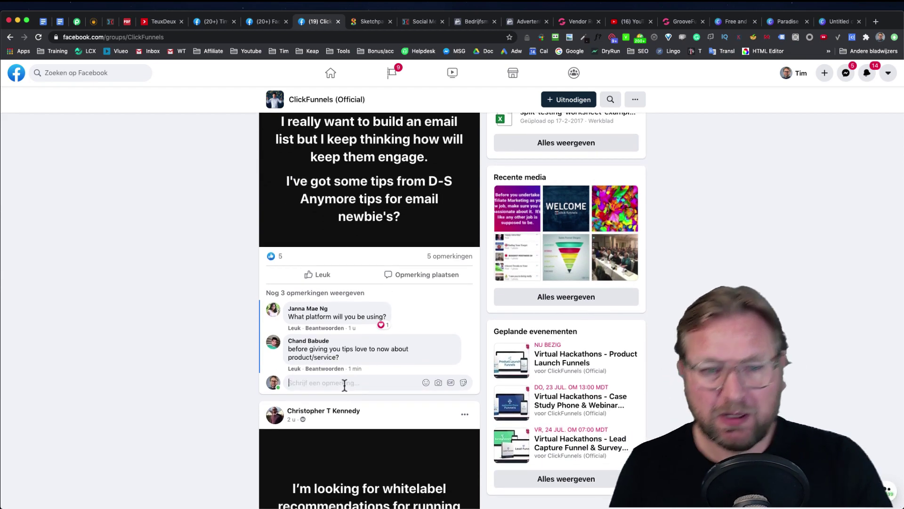
pyautogui.scroll(-2, 382, 326)
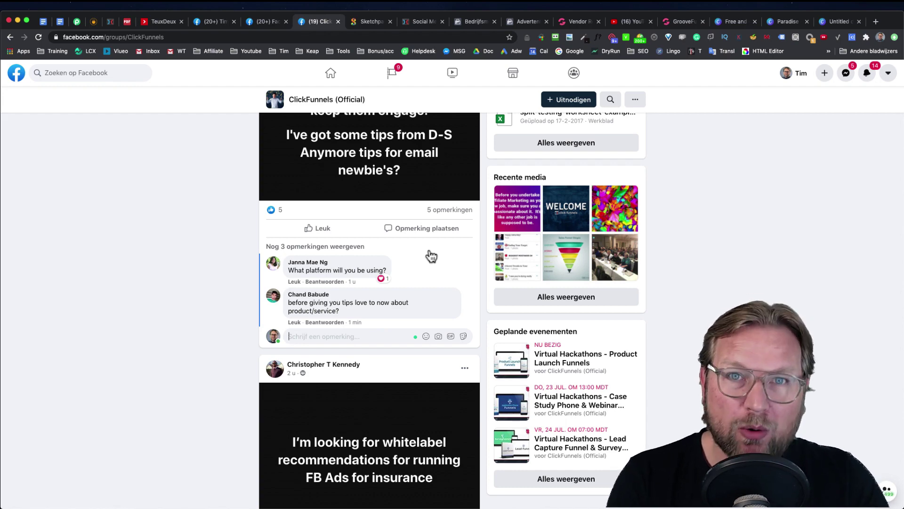
# Switch to the Sketchpad tab, search the web for "quaora" from it, and open the Quora home page
pyautogui.click(374, 22)
pyautogui.click(343, 38)
pyautogui.write('qu')
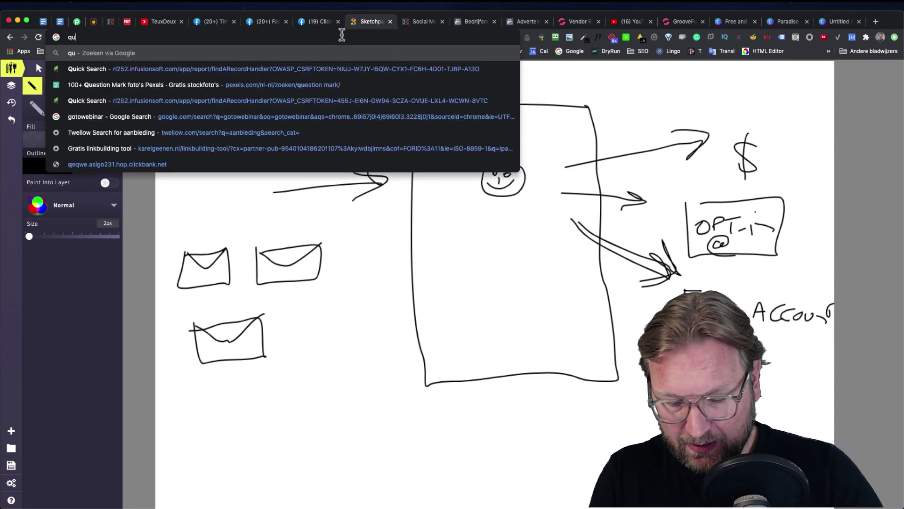
pyautogui.write('aora')
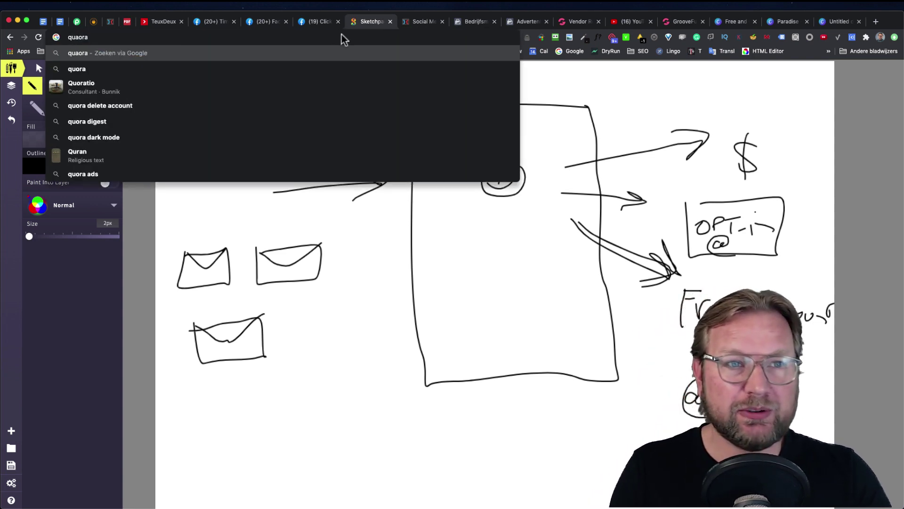
pyautogui.press('Return')
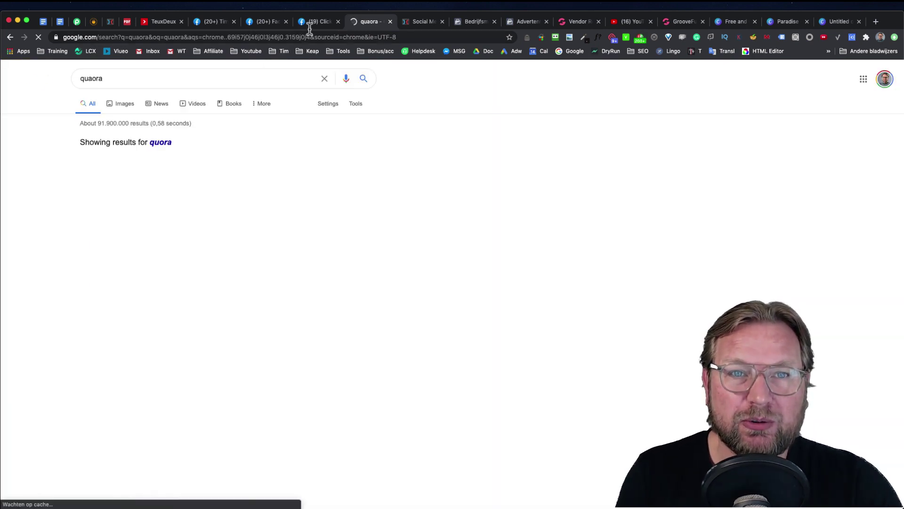
pyautogui.click(97, 184)
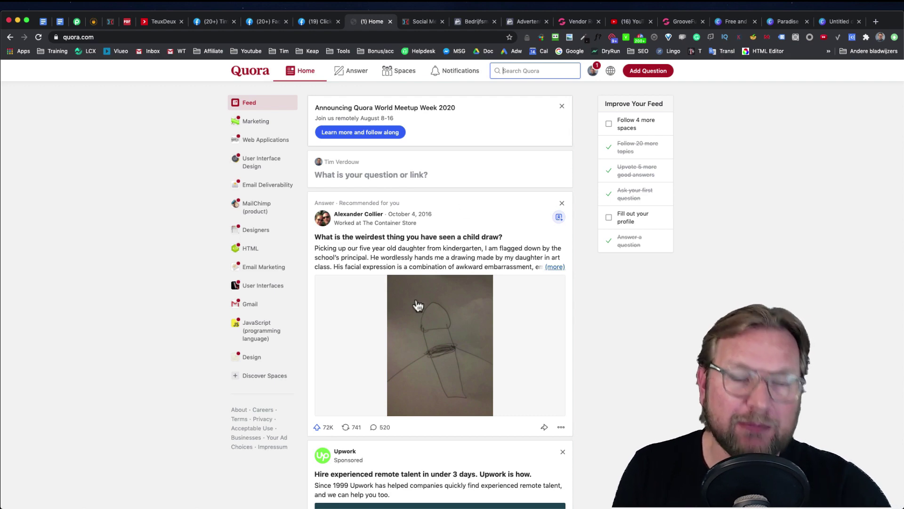
# Return to the email list question in the ClickFunnels (Official) group on Facebook and review its comments
pyautogui.click(321, 21)
pyautogui.scroll(3, 352, 208)
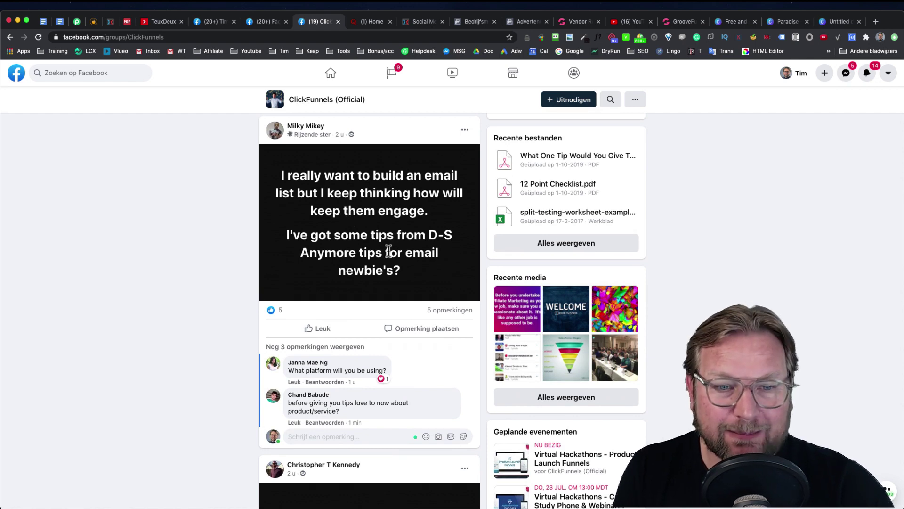
pyautogui.scroll(-1, 388, 251)
pyautogui.click(309, 398)
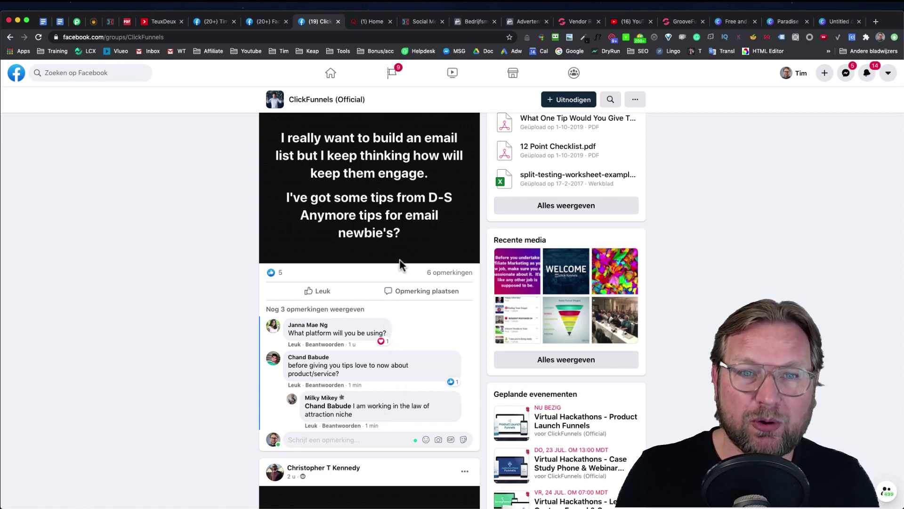
# Browse the group's discussion posts, covering whitelabel recommendations, the "Killer Offer + Facebook" results and where to start with Clickfunnels
pyautogui.scroll(3, 448, 187)
pyautogui.scroll(6, 448, 188)
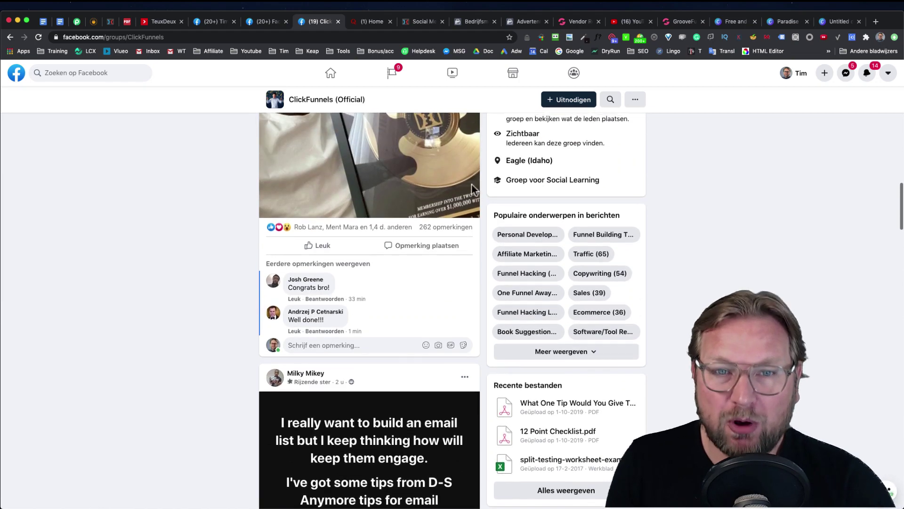
pyautogui.scroll(-5, 472, 189)
pyautogui.scroll(-5, 473, 191)
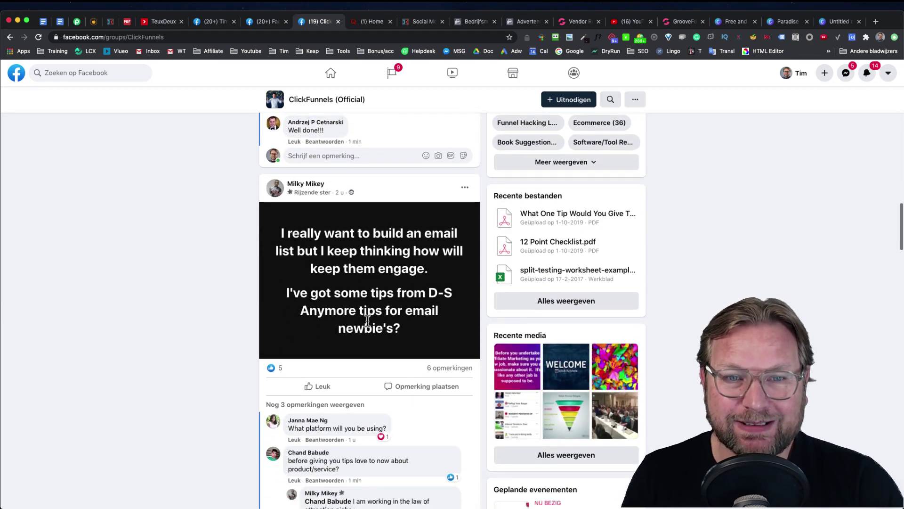
pyautogui.scroll(-1, 352, 330)
pyautogui.scroll(-10, 387, 288)
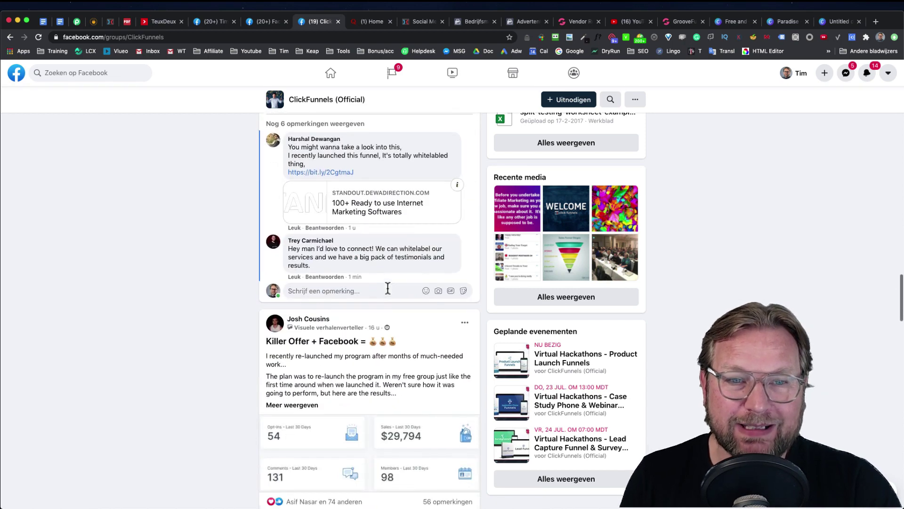
pyautogui.scroll(-1, 388, 290)
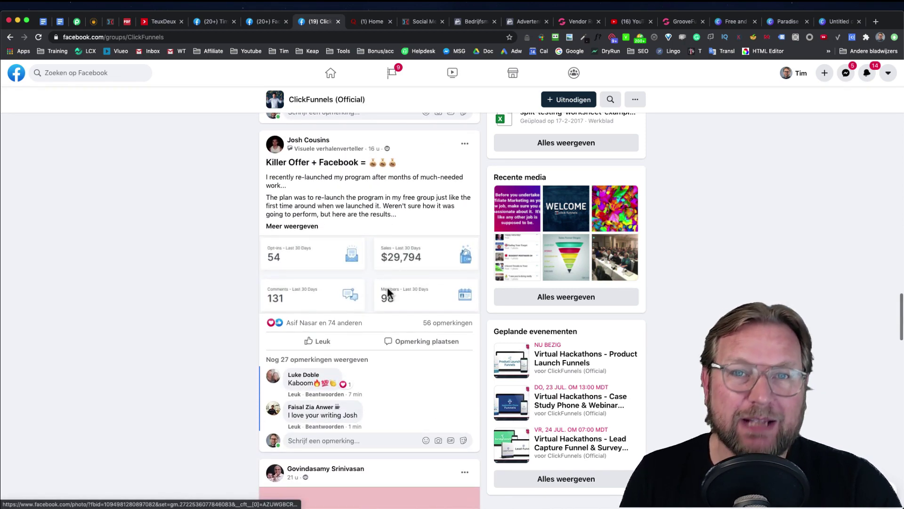
pyautogui.scroll(-6, 388, 295)
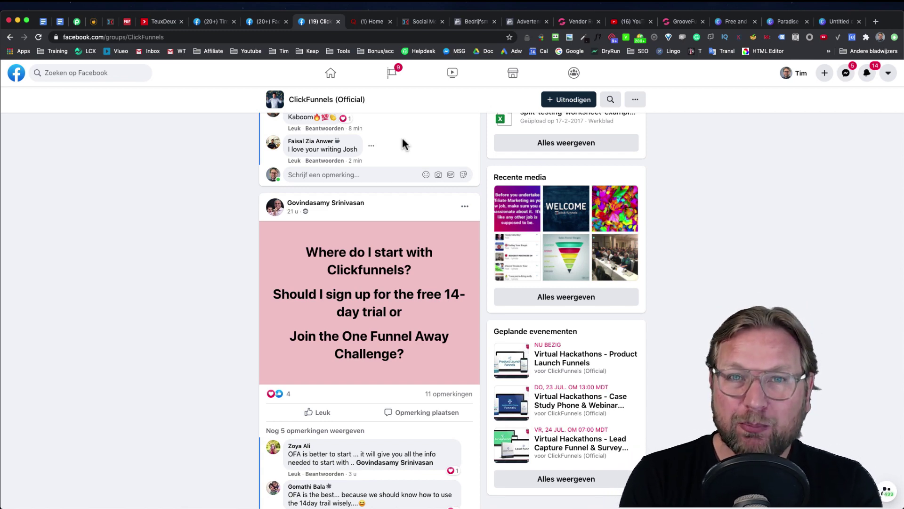
pyautogui.scroll(-20, 403, 145)
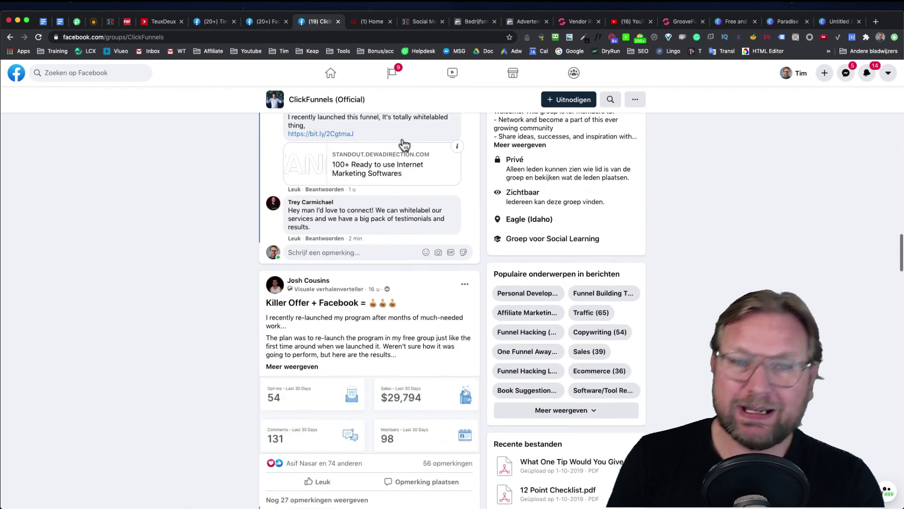
# Go back to the group's header and review the announcement video post and its comments
pyautogui.scroll(15, 406, 145)
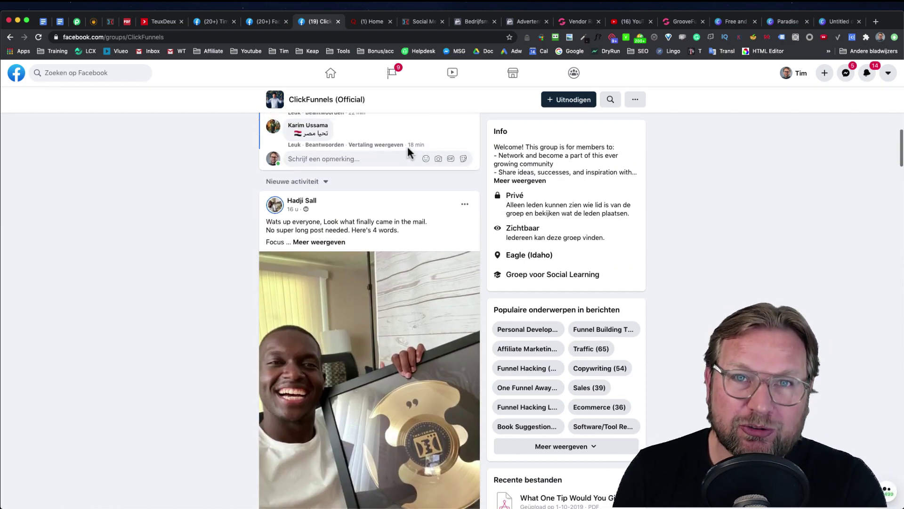
pyautogui.scroll(3, 409, 155)
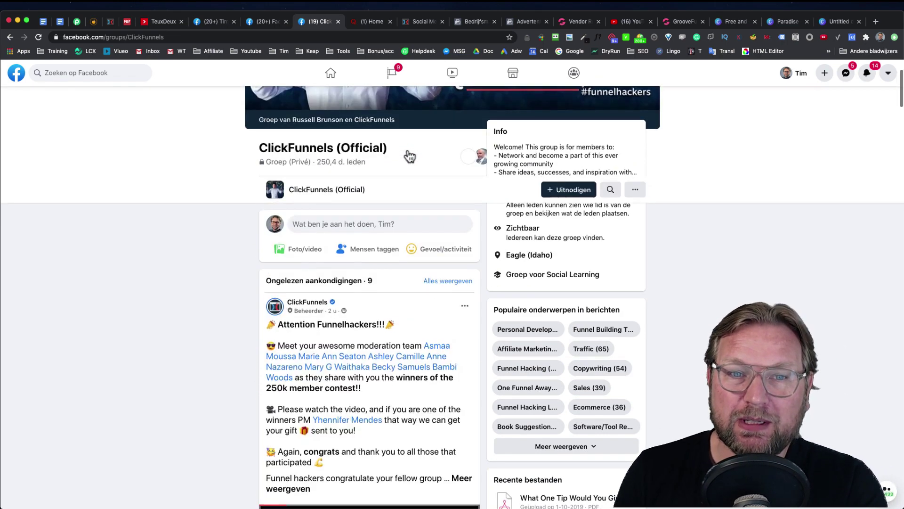
pyautogui.scroll(-5, 403, 167)
pyautogui.scroll(-15, 394, 178)
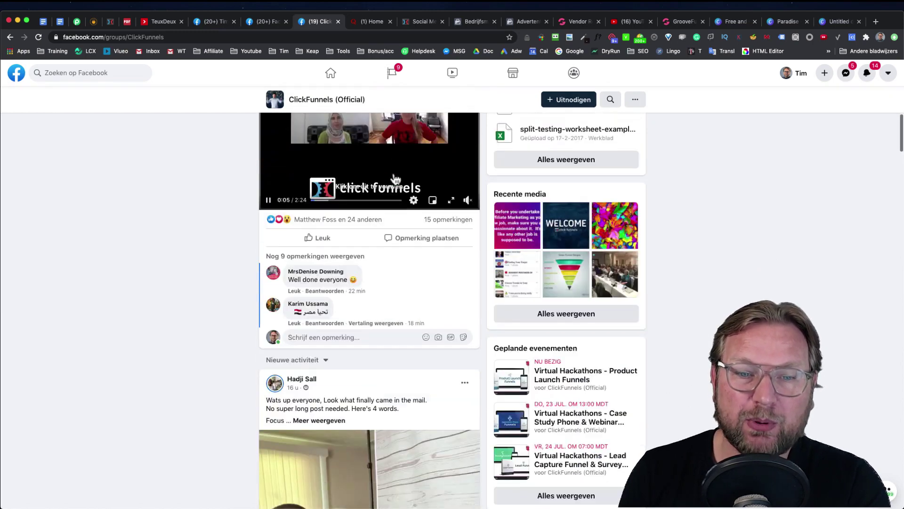
pyautogui.scroll(-5, 434, 265)
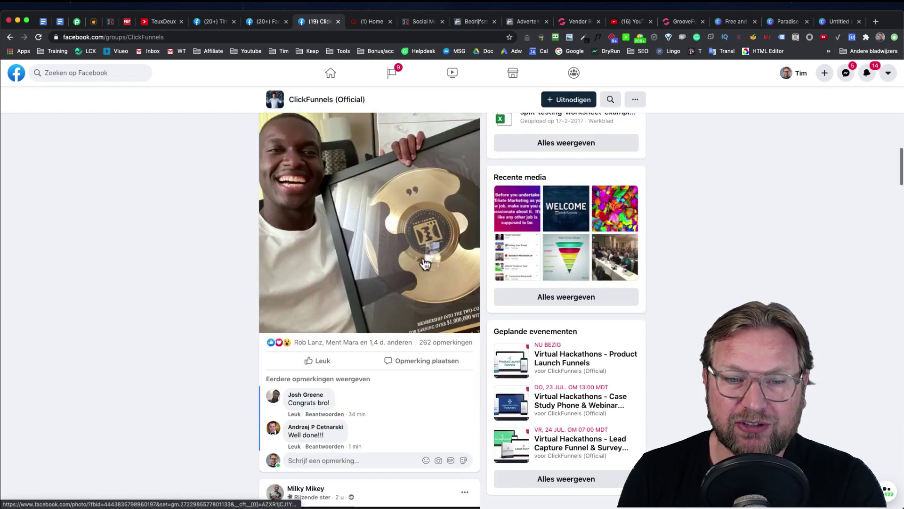
# Examine the award photo post's reactions and comments, and compare it with the email list question below it
pyautogui.scroll(2, 355, 203)
pyautogui.scroll(5, 355, 204)
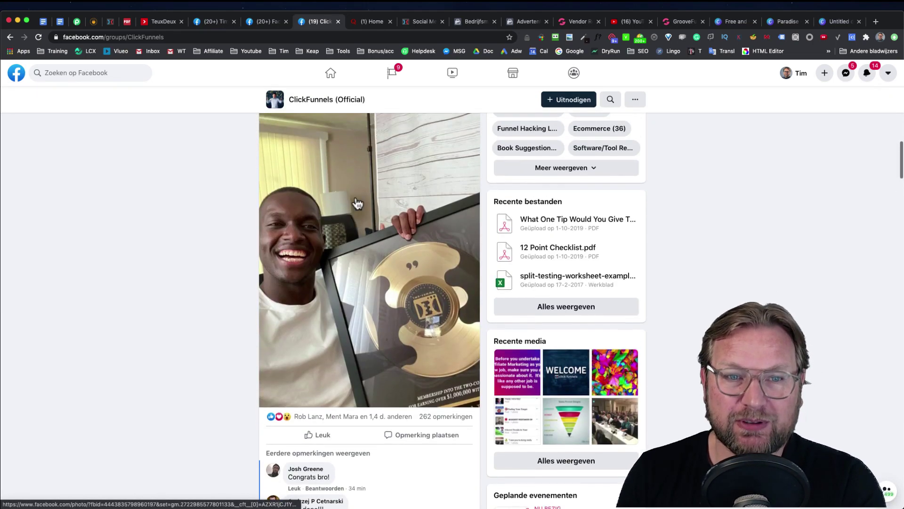
pyautogui.scroll(-3, 408, 297)
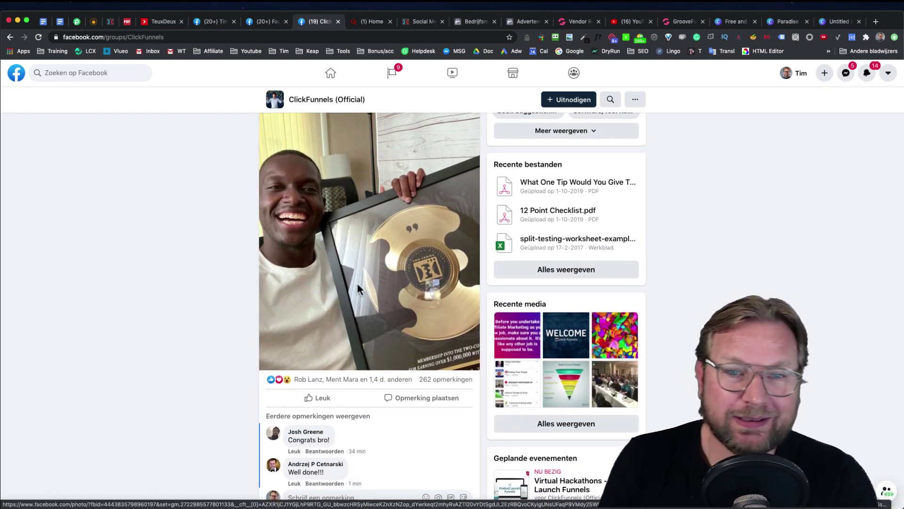
pyautogui.scroll(-4, 358, 225)
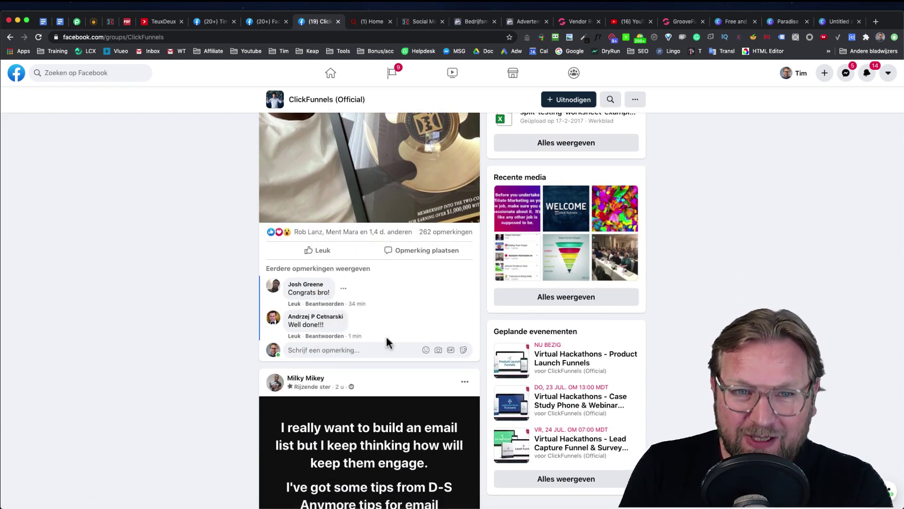
pyautogui.moveTo(371, 236)
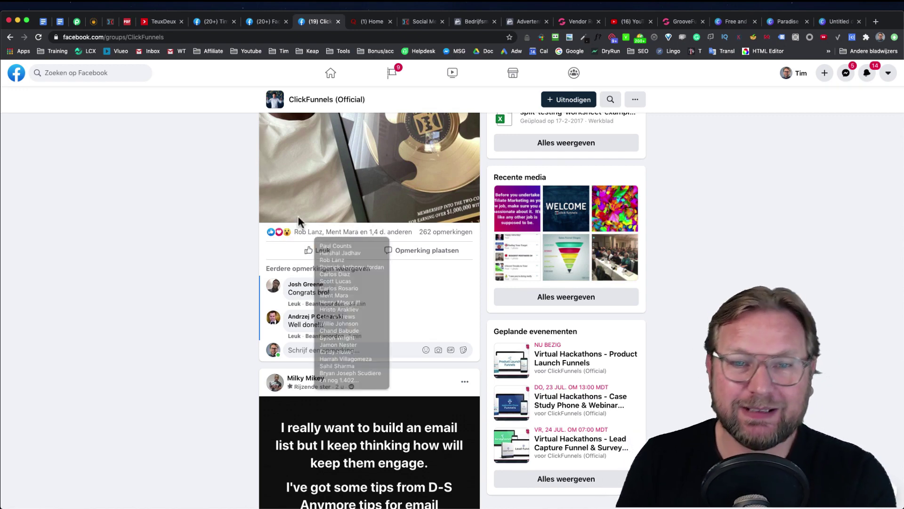
pyautogui.scroll(8, 203, 215)
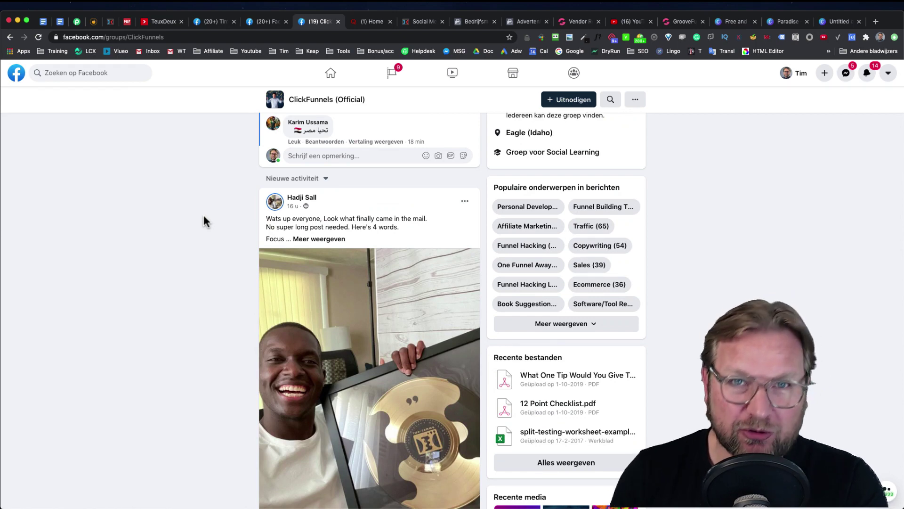
pyautogui.scroll(-8, 203, 216)
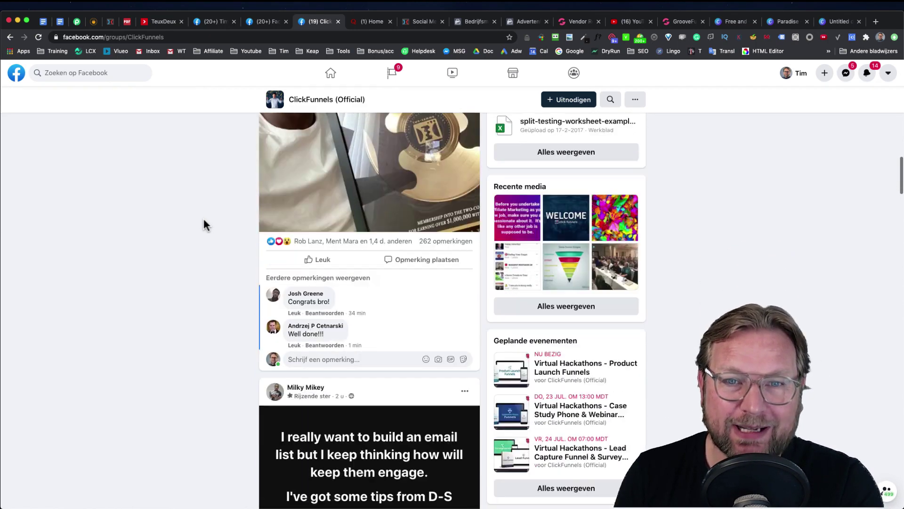
pyautogui.scroll(-3, 207, 227)
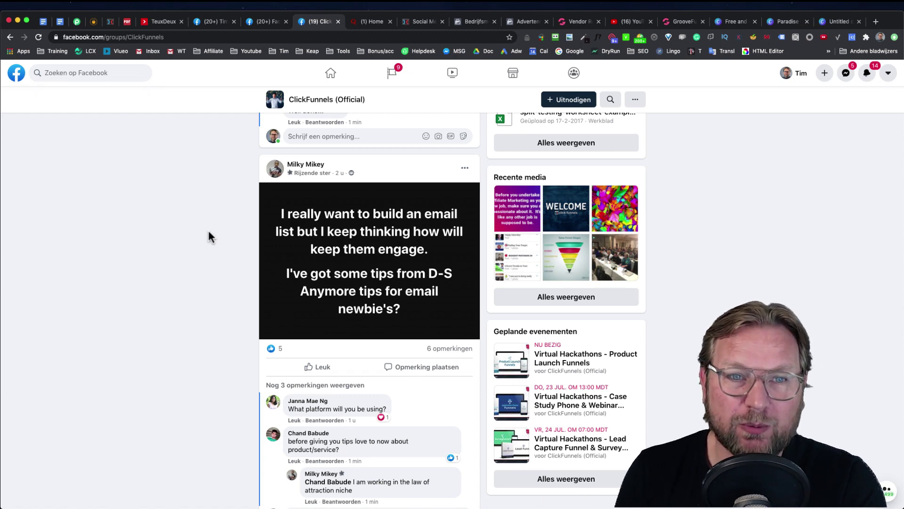
pyautogui.scroll(-3, 212, 257)
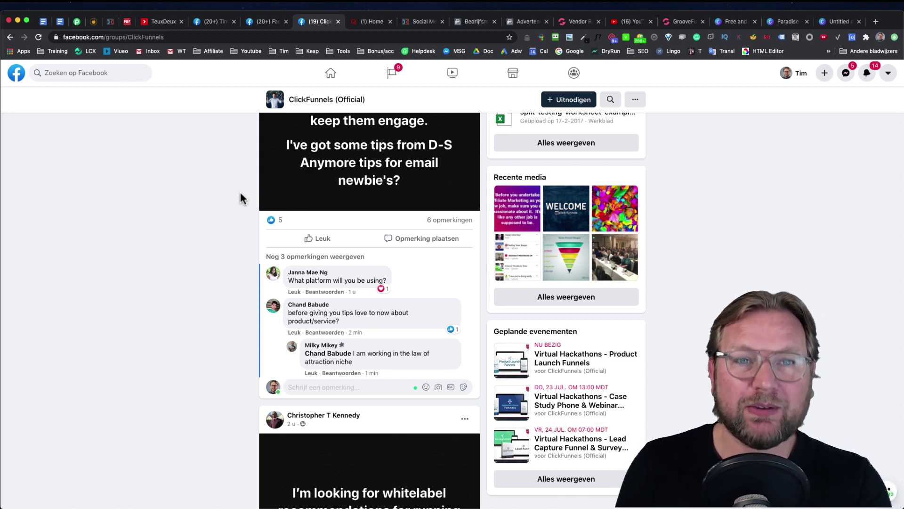
# Go from the Facebook home feed to the own profile and open its Groove Pages cover photo with the affiliate link caption
pyautogui.press('Home')
pyautogui.click(19, 78)
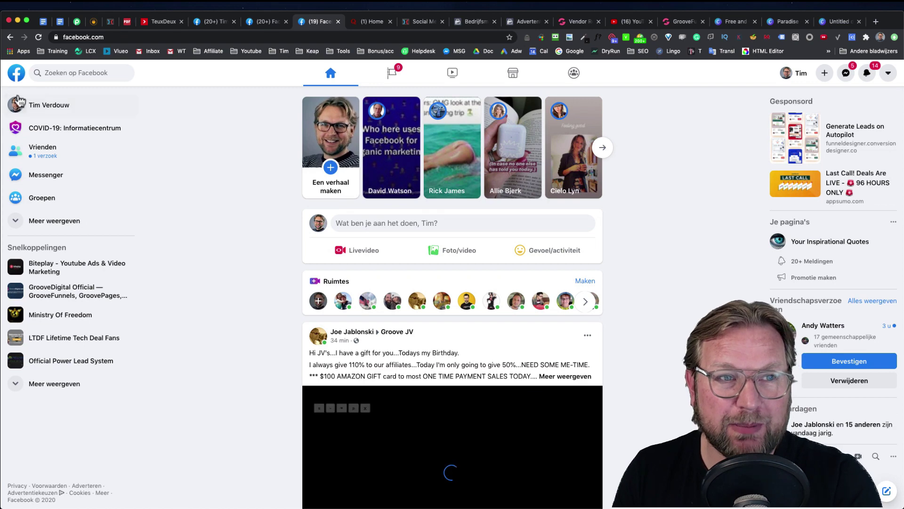
pyautogui.click(311, 233)
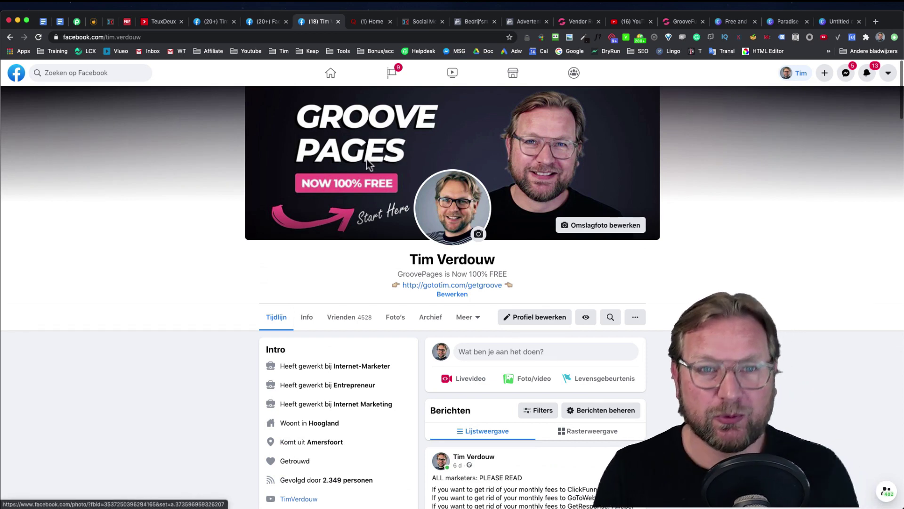
pyautogui.click(367, 200)
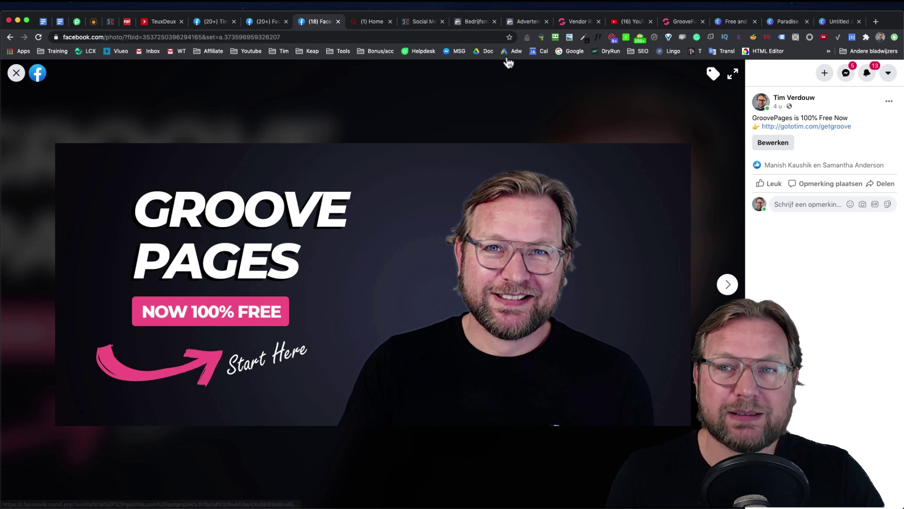
# Show the GrooveFunnels sales page and open the GroovePages site list from the vendor dashboard
pyautogui.click(674, 23)
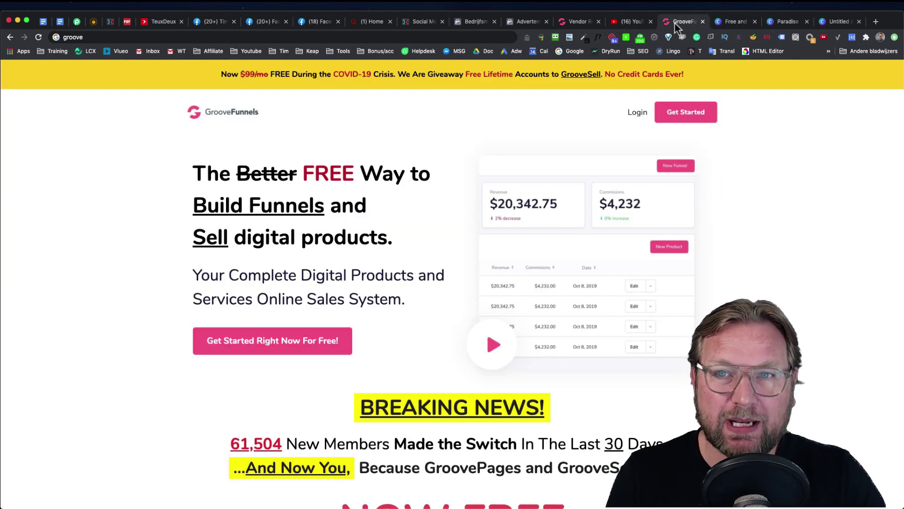
pyautogui.click(579, 23)
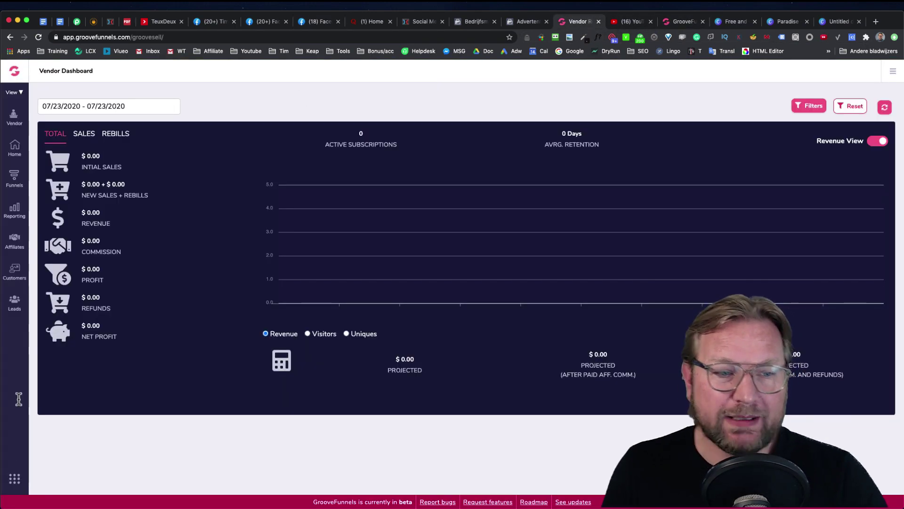
pyautogui.click(14, 480)
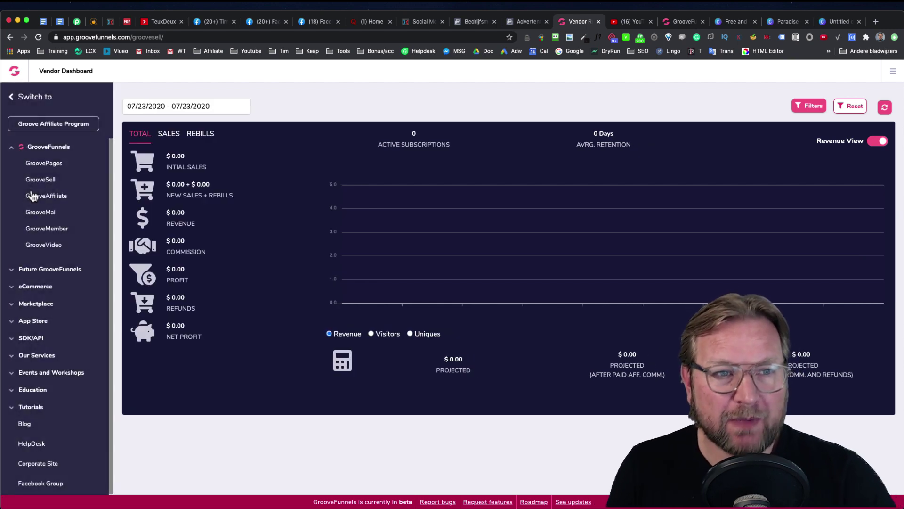
pyautogui.click(50, 165)
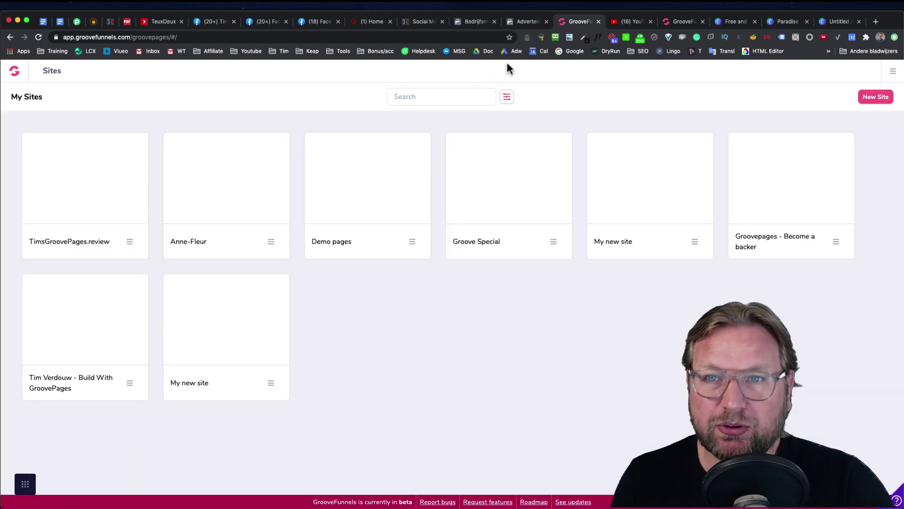
# Revisit the Facebook cover photo and open the "Groovepages - Become a backer" site in the GroovePages builder
pyautogui.click(316, 21)
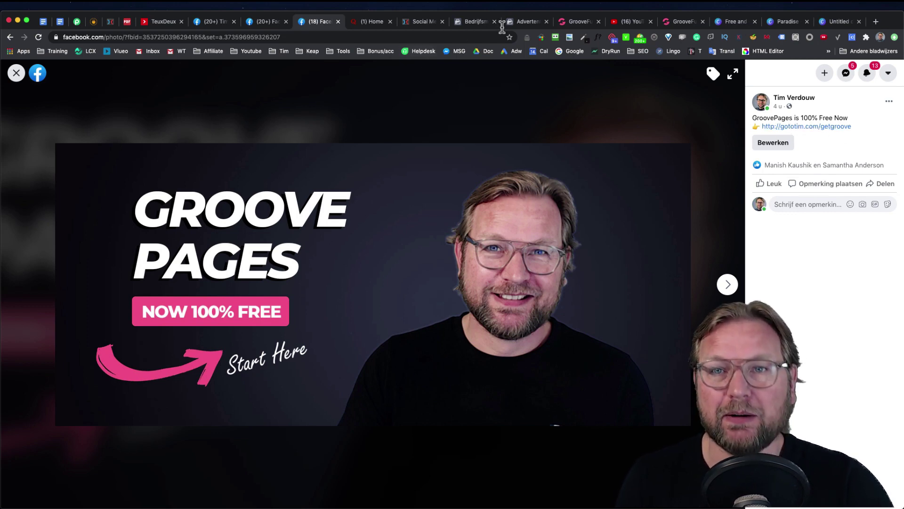
pyautogui.click(582, 21)
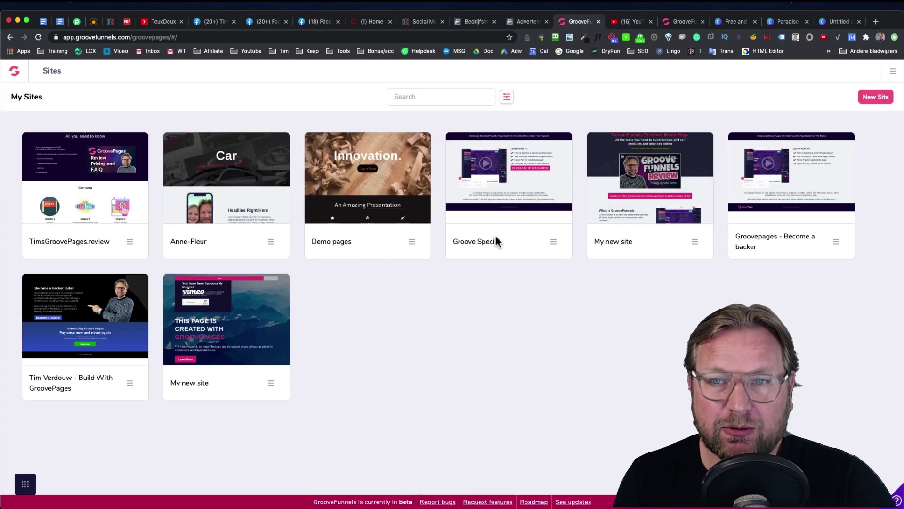
pyautogui.click(792, 185)
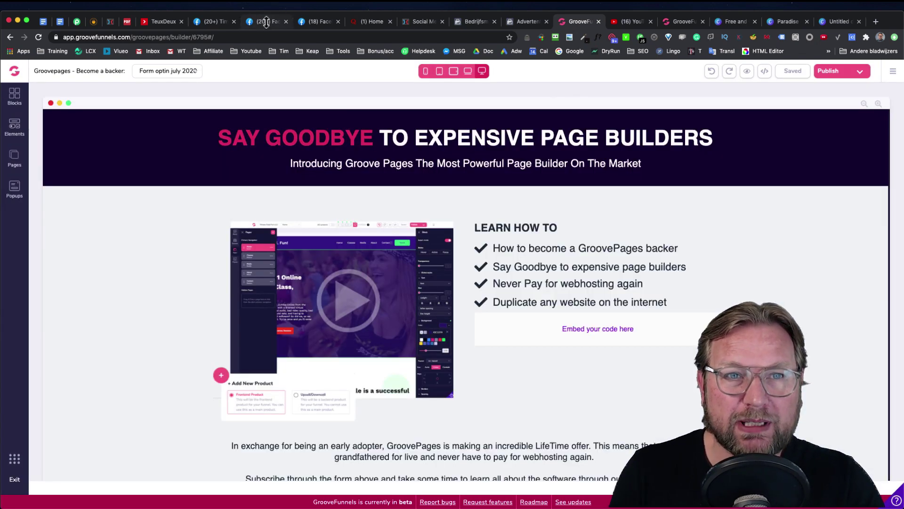
# Follow the affiliate link in the Facebook cover photo's caption and check where the landing page's free account button leads
pyautogui.click(313, 21)
pyautogui.click(795, 135)
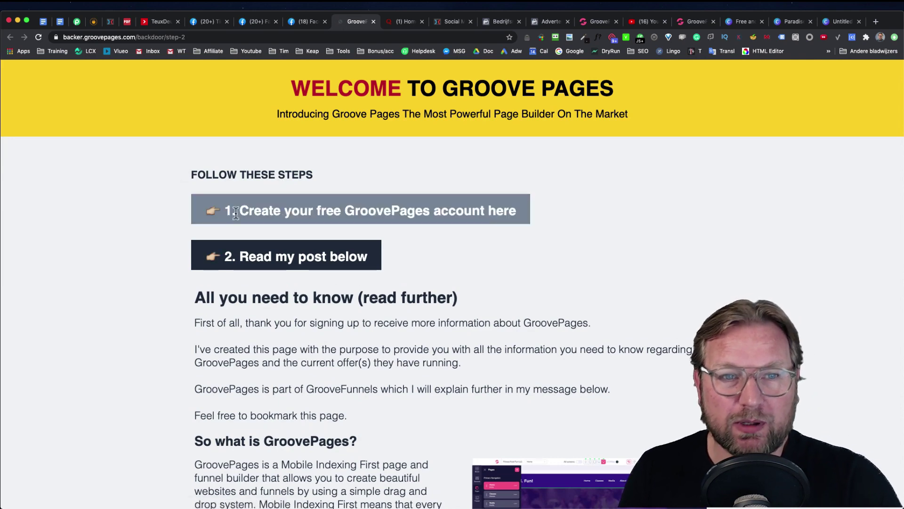
pyautogui.click(418, 221)
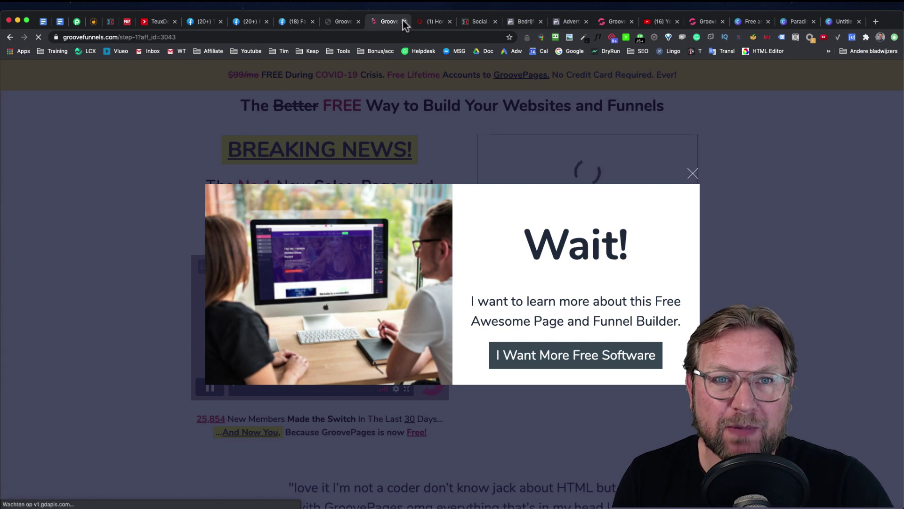
pyautogui.click(404, 21)
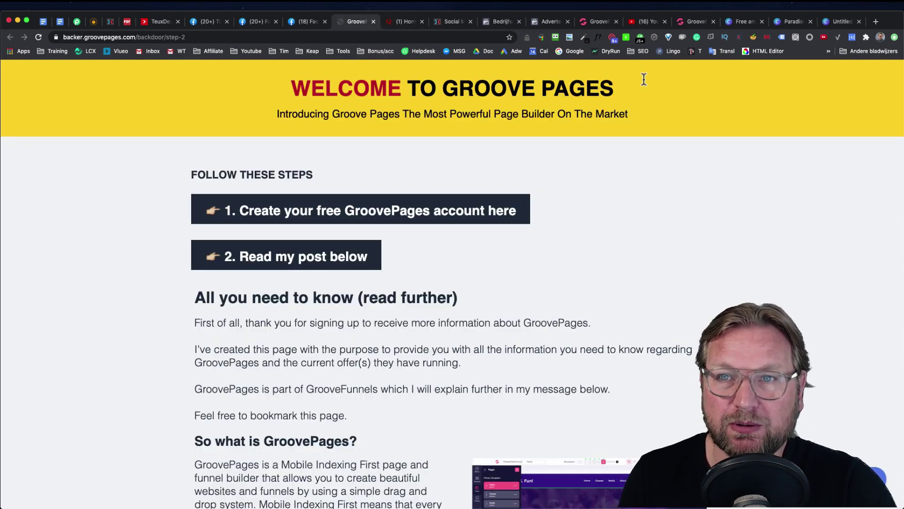
# Return to the GroovePages builder and open the "FB Free GroovePages account" page of the backer site
pyautogui.click(693, 22)
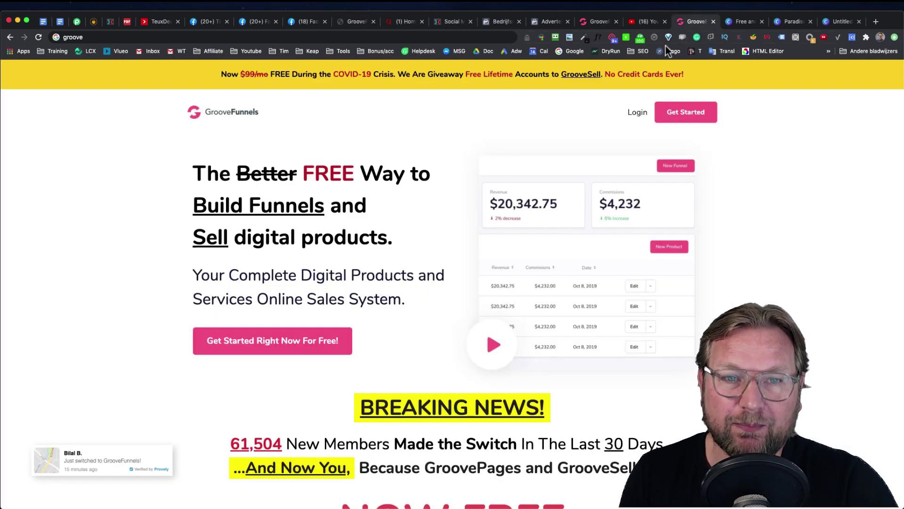
pyautogui.click(601, 21)
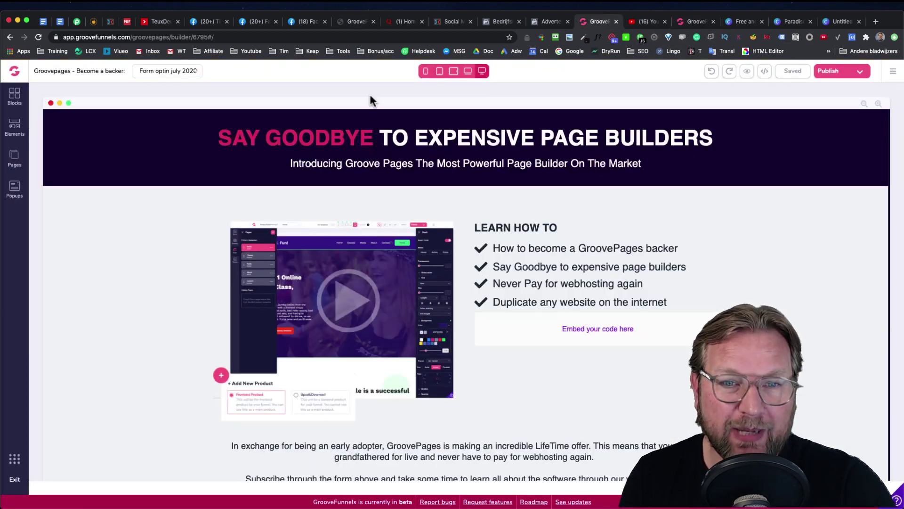
pyautogui.click(14, 159)
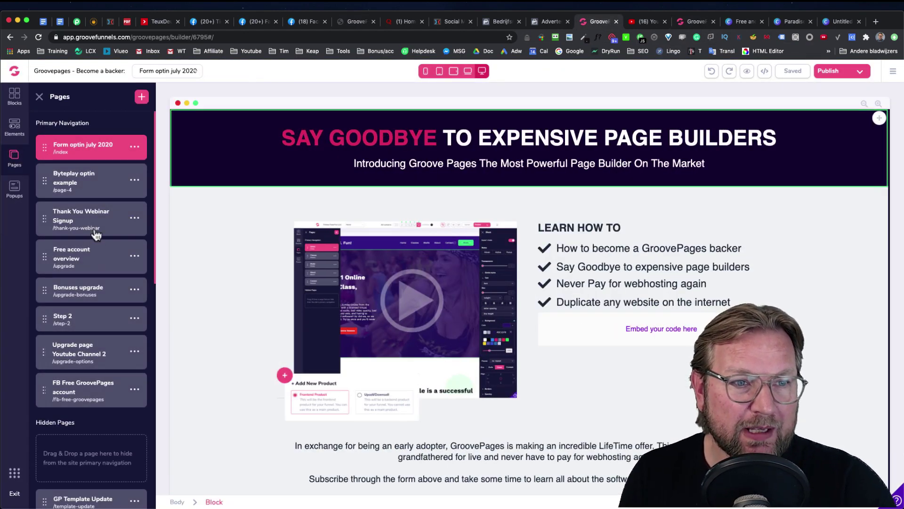
pyautogui.click(97, 391)
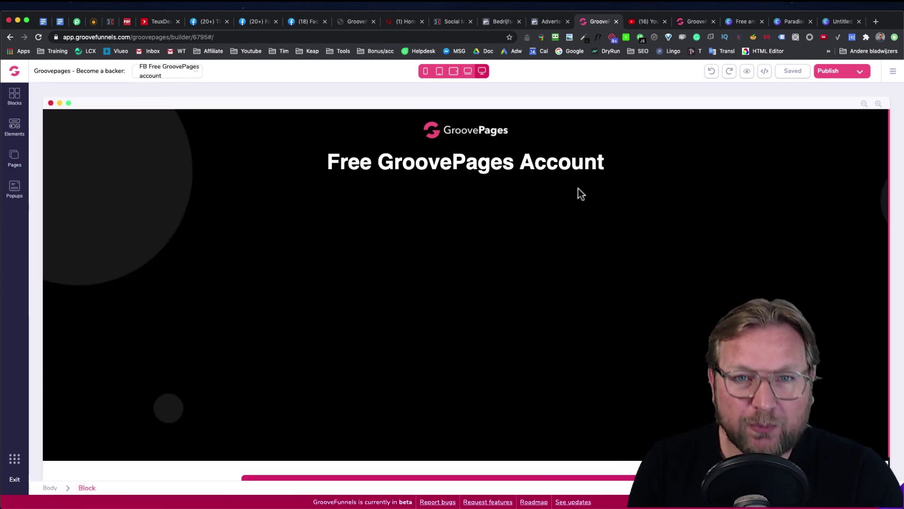
# Examine the page's Vimeo video and "Get Your Free Account Here" button, and preview the page
pyautogui.scroll(-1, 487, 281)
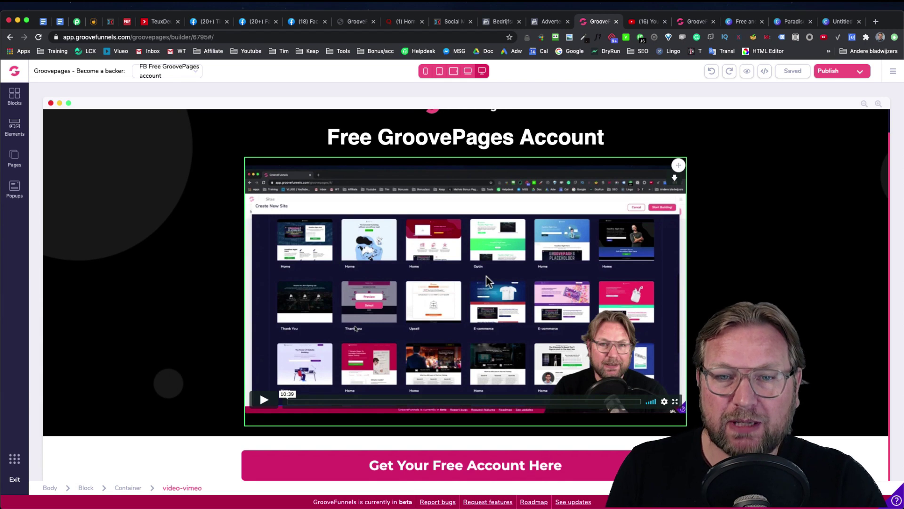
pyautogui.scroll(1, 447, 212)
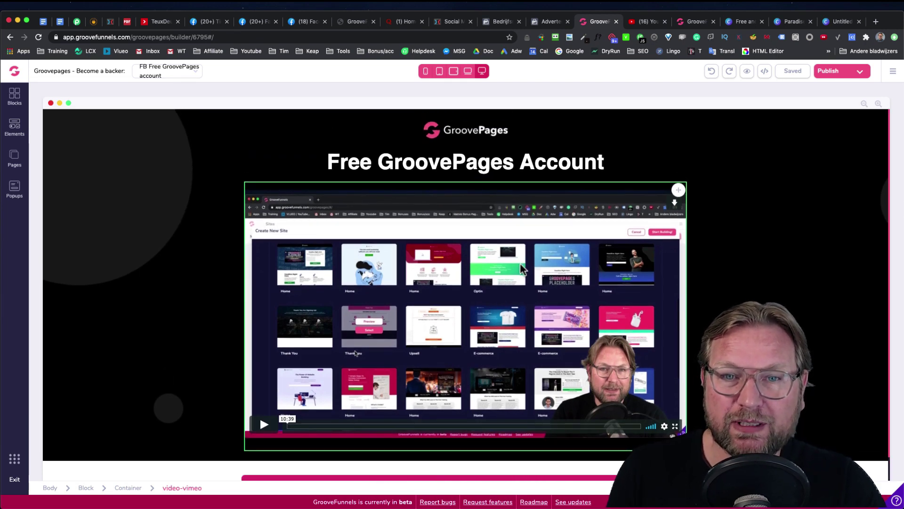
pyautogui.scroll(-1, 522, 217)
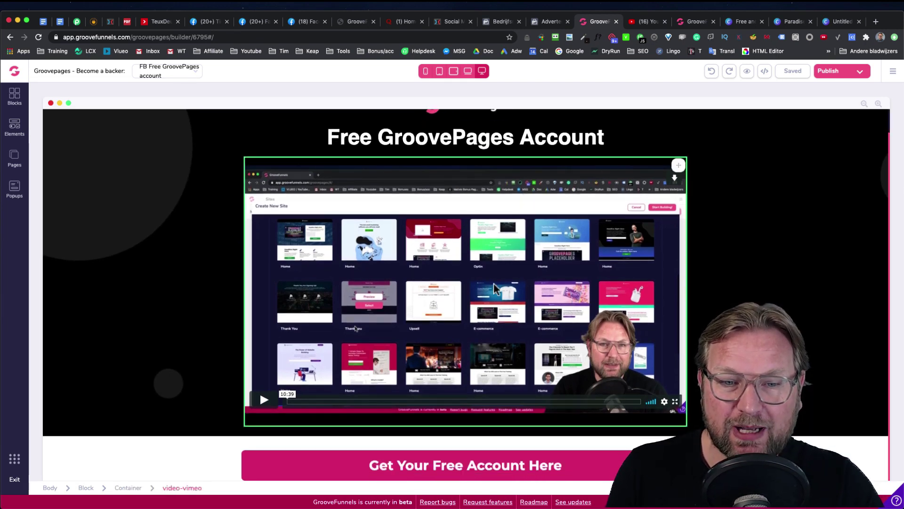
pyautogui.click(485, 464)
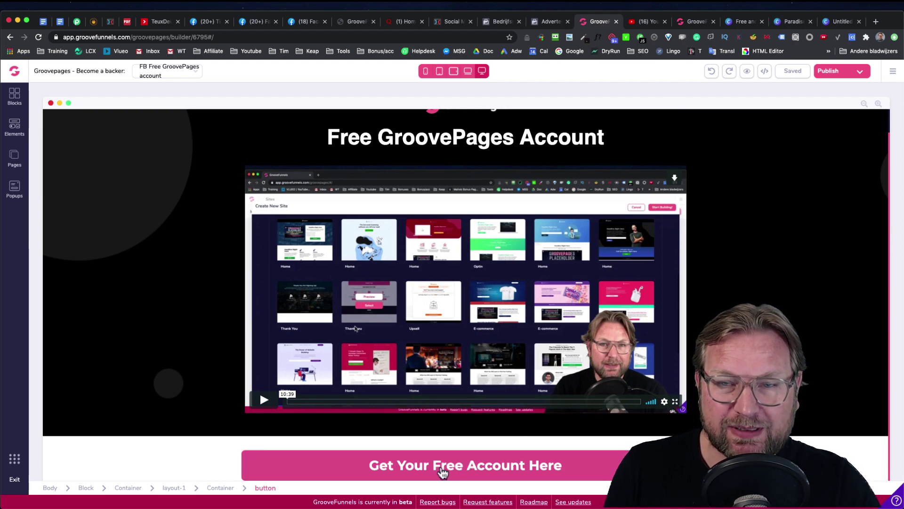
pyautogui.click(747, 71)
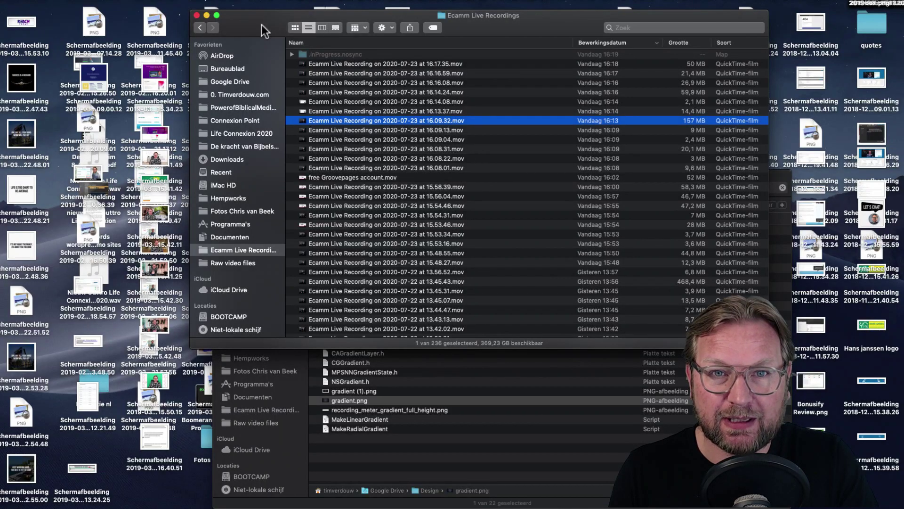
pyautogui.moveTo(262, 24); pyautogui.dragTo(387, 25)
pyautogui.moveTo(508, 66); pyautogui.dragTo(229, 131)
pyautogui.moveTo(313, 177); pyautogui.dragTo(236, 141)
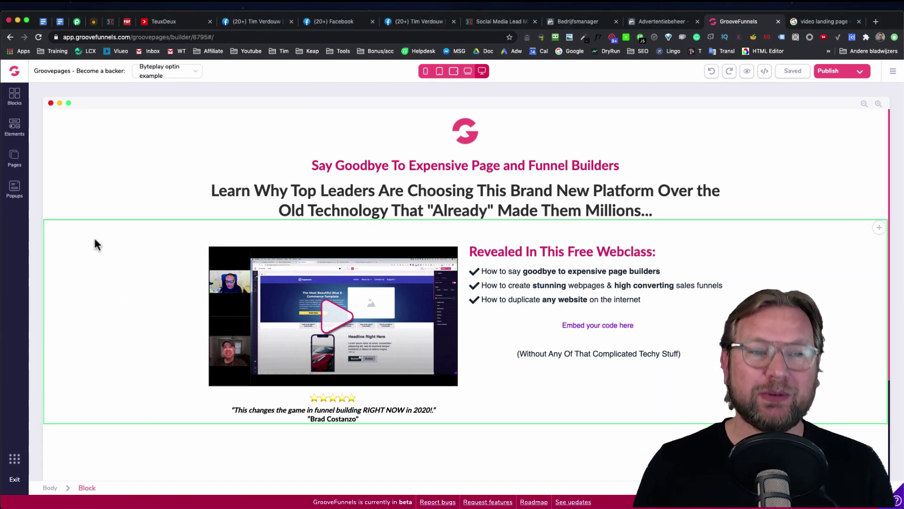
# Review the backer site's page list and the builder's available button, media and form elements
pyautogui.click(13, 158)
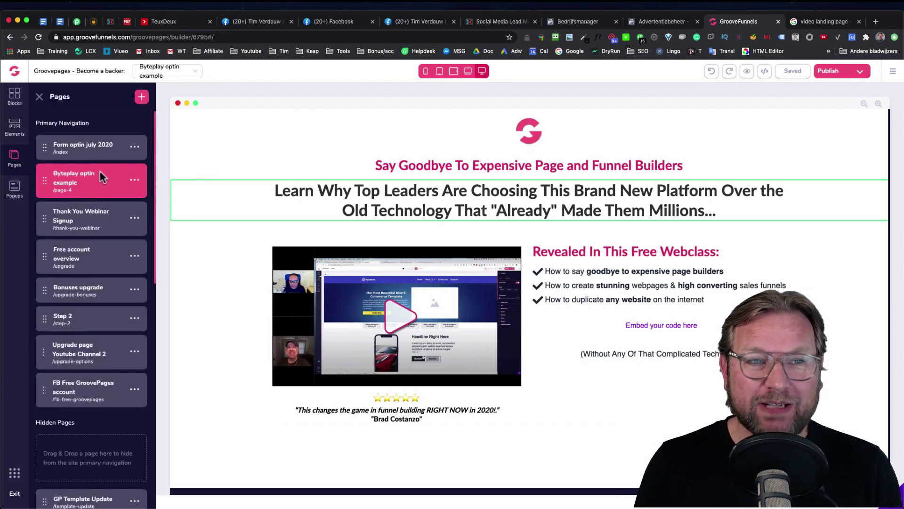
pyautogui.click(17, 131)
pyautogui.scroll(-15, 70, 196)
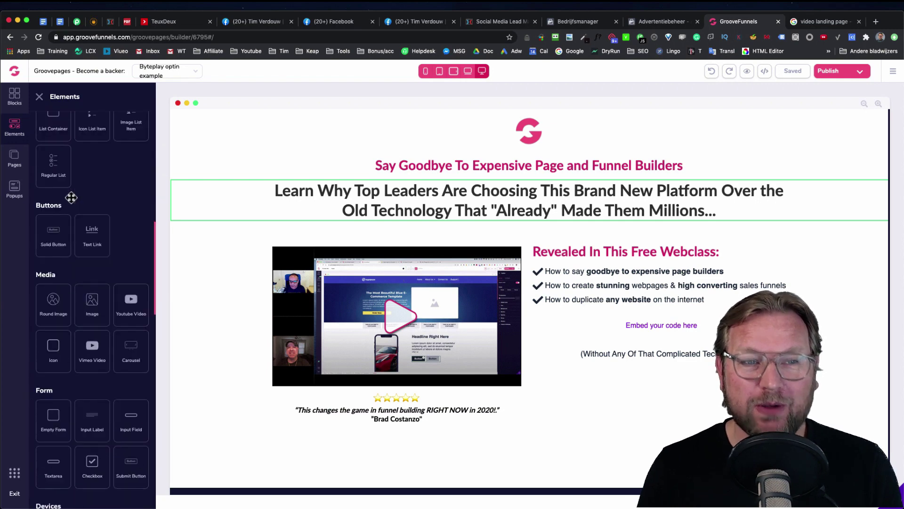
# Add the light designed block with blue headline and button below the logo on the Byteplay optin example page, and select its headline
pyautogui.click(15, 97)
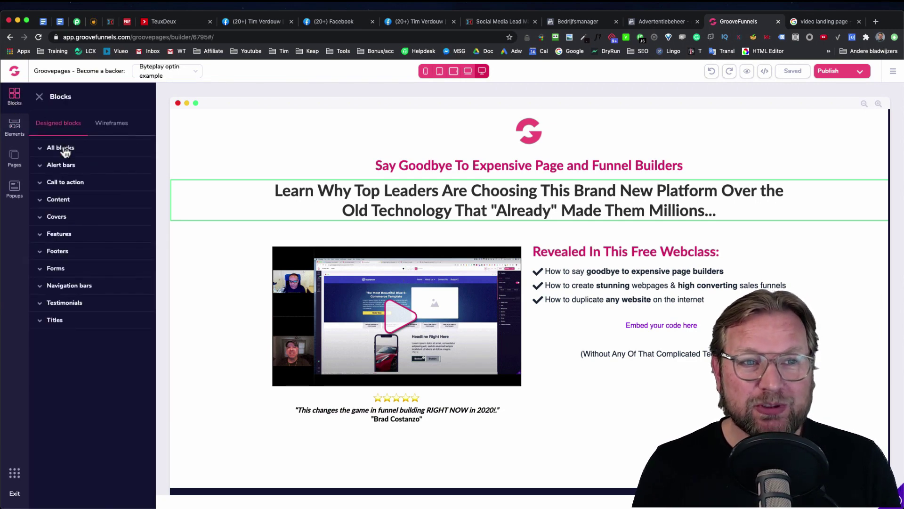
pyautogui.click(62, 148)
pyautogui.scroll(-10, 95, 202)
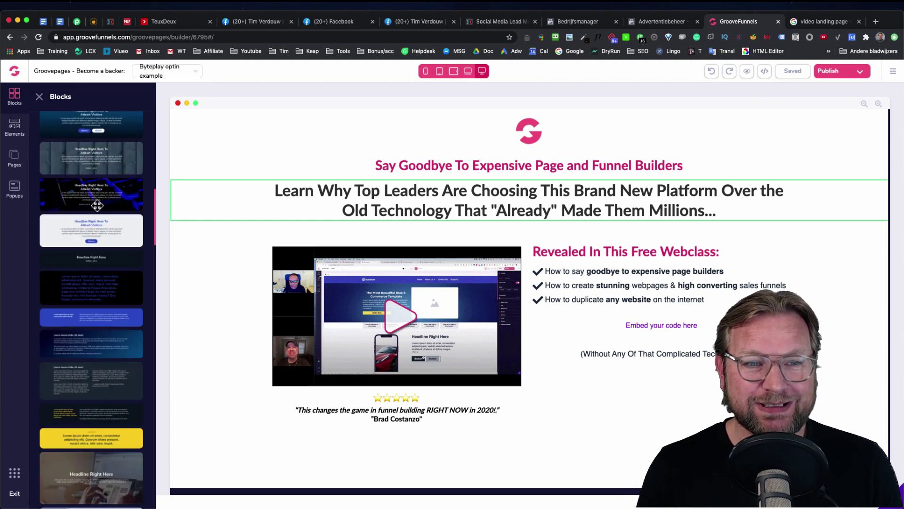
pyautogui.scroll(-3, 97, 205)
pyautogui.moveTo(142, 173); pyautogui.dragTo(452, 214)
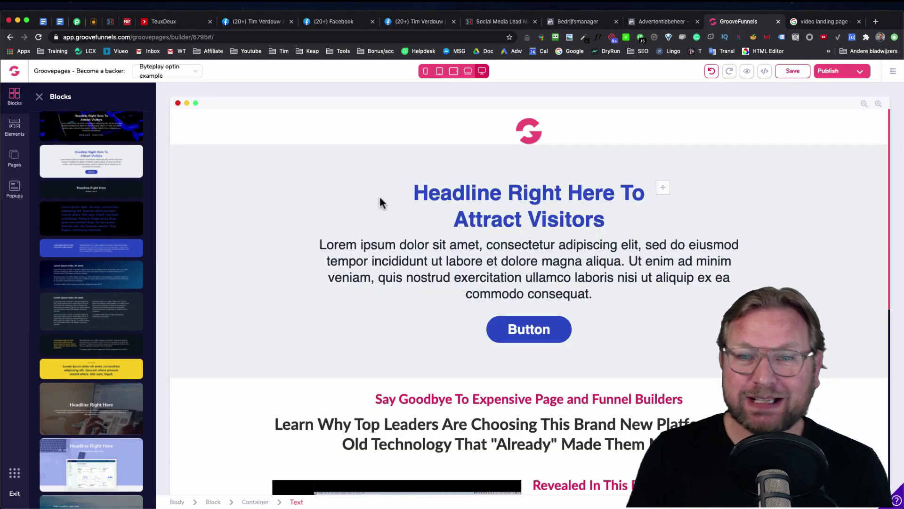
pyautogui.click(528, 202)
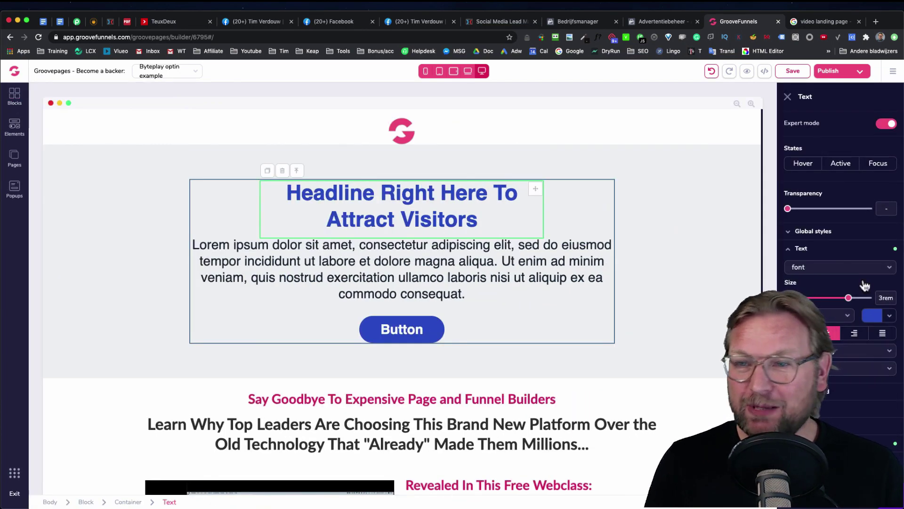